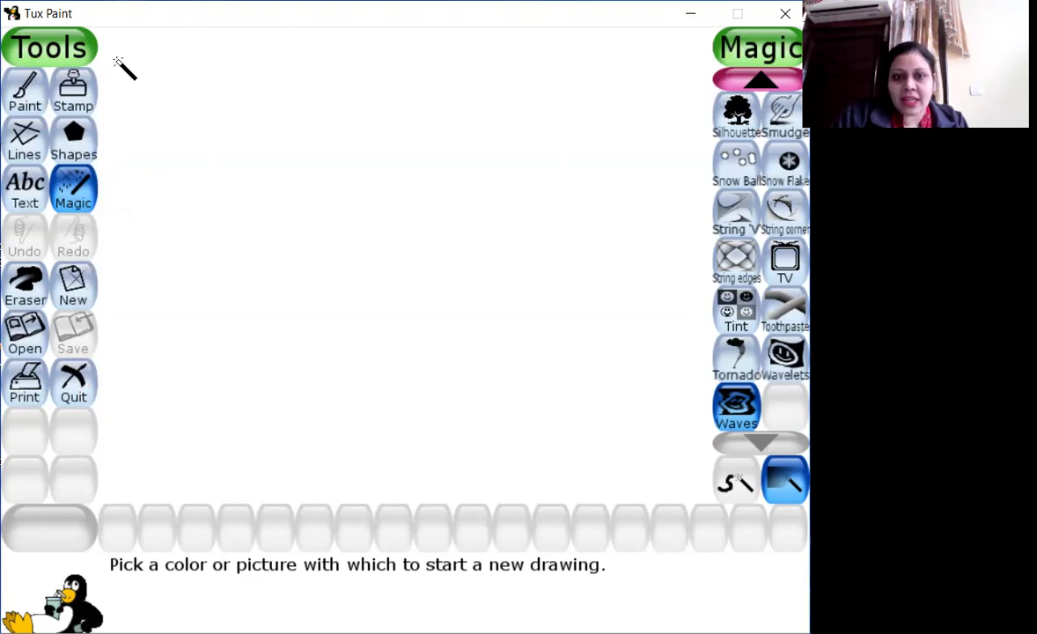
# Select the Paint tool and preview shades in the rainbow colour picker, then close it.
pyautogui.click(27, 91)
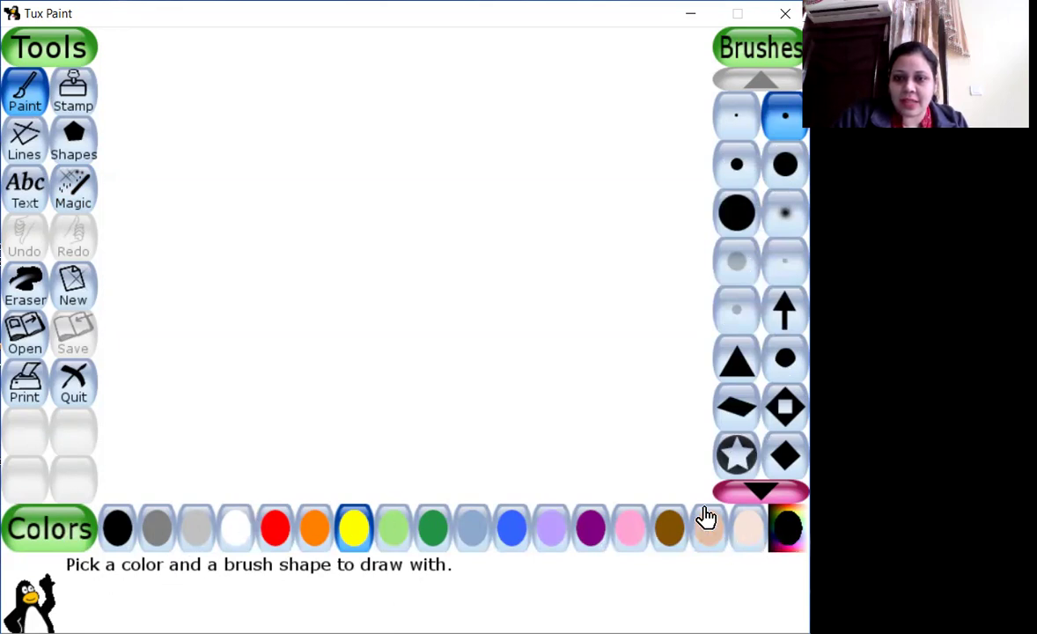
pyautogui.click(786, 528)
pyautogui.moveTo(220, 264)
pyautogui.mouseDown()
pyautogui.moveTo(433, 155)
pyautogui.moveTo(460, 366)
pyautogui.moveTo(251, 321)
pyautogui.moveTo(386, 202)
pyautogui.moveTo(204, 426)
pyautogui.mouseUp()
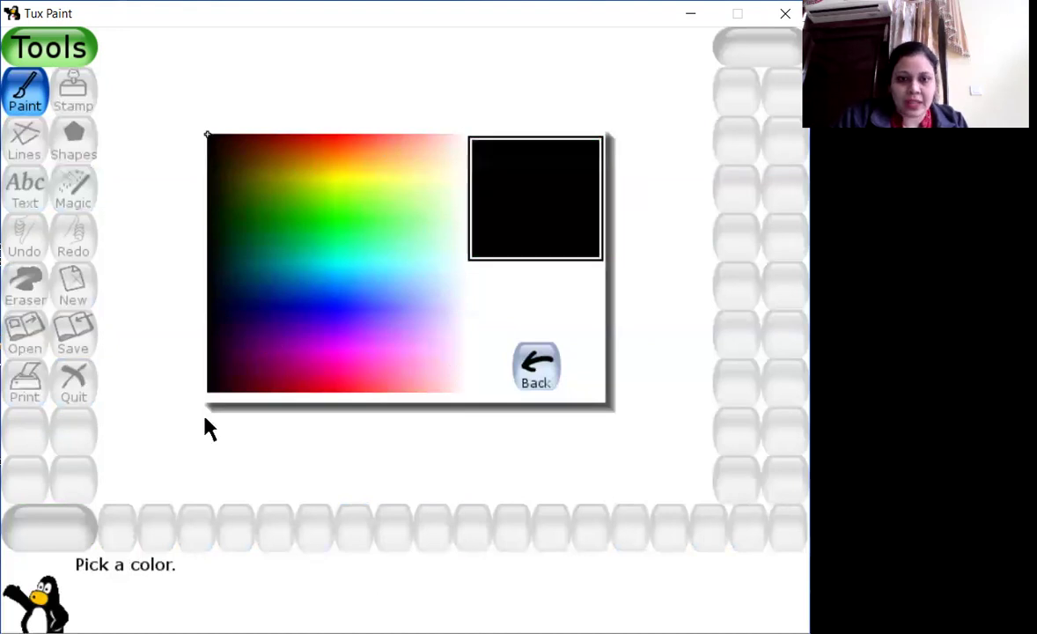
pyautogui.click(515, 370)
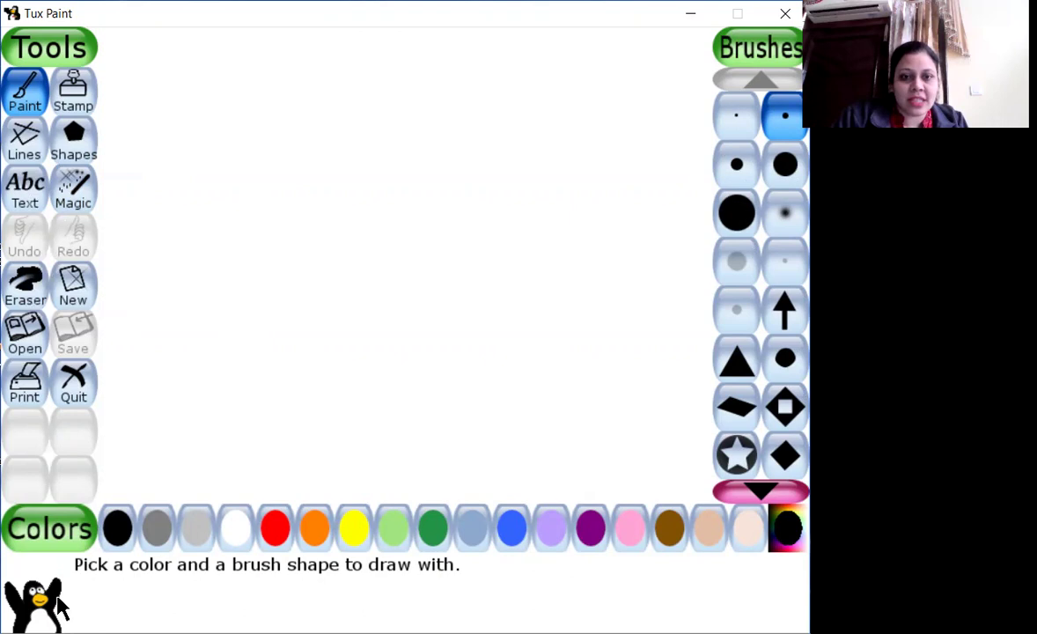
pyautogui.click(26, 189)
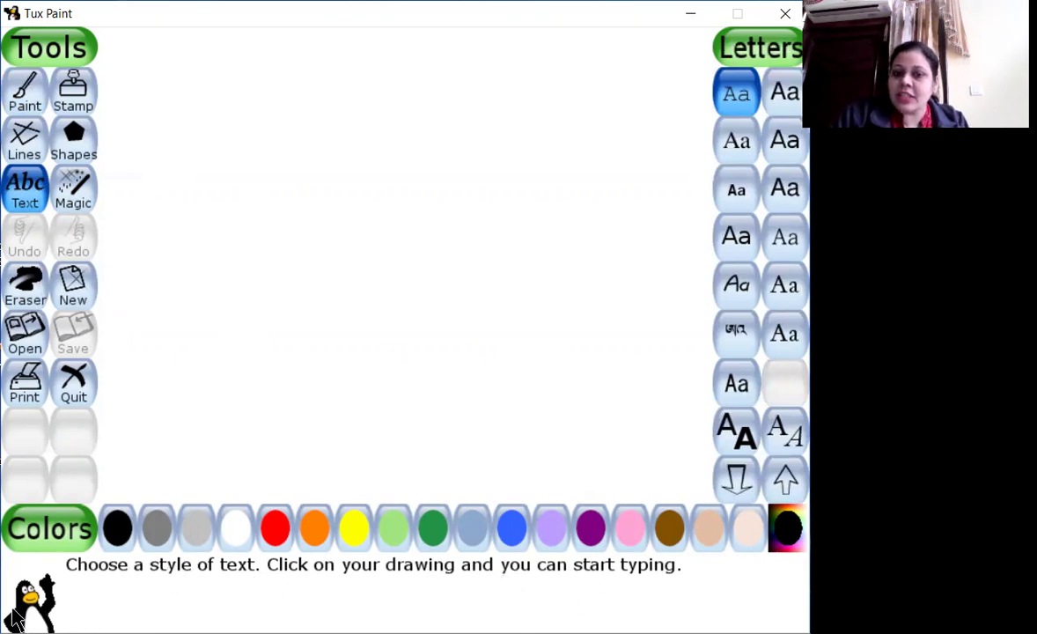
pyautogui.click(25, 95)
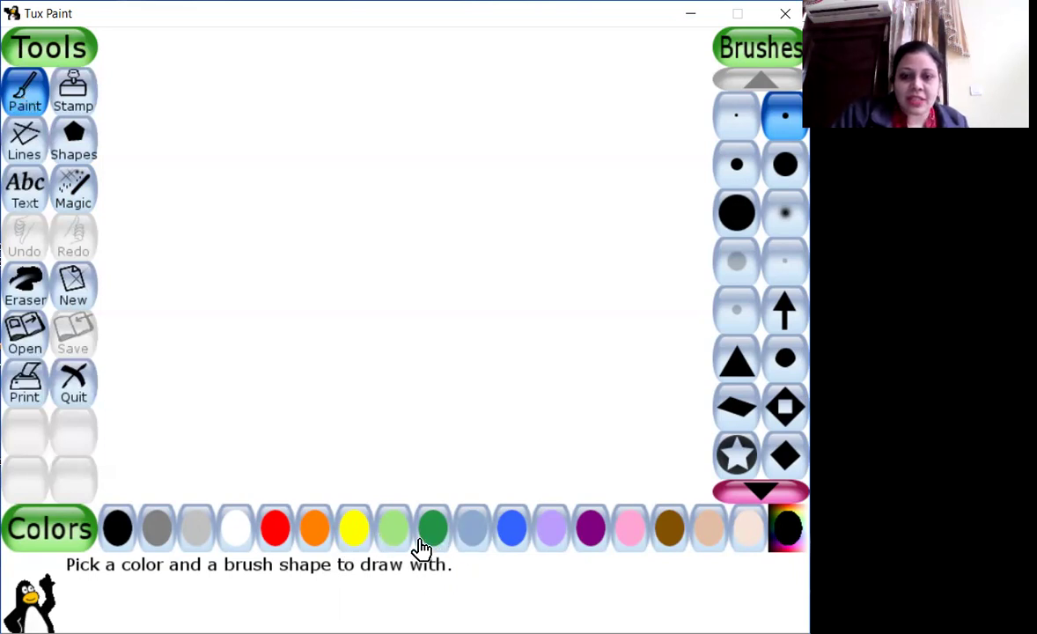
# Paint three brown mountain outlines across the top with the thinnest round brush.
pyautogui.click(669, 529)
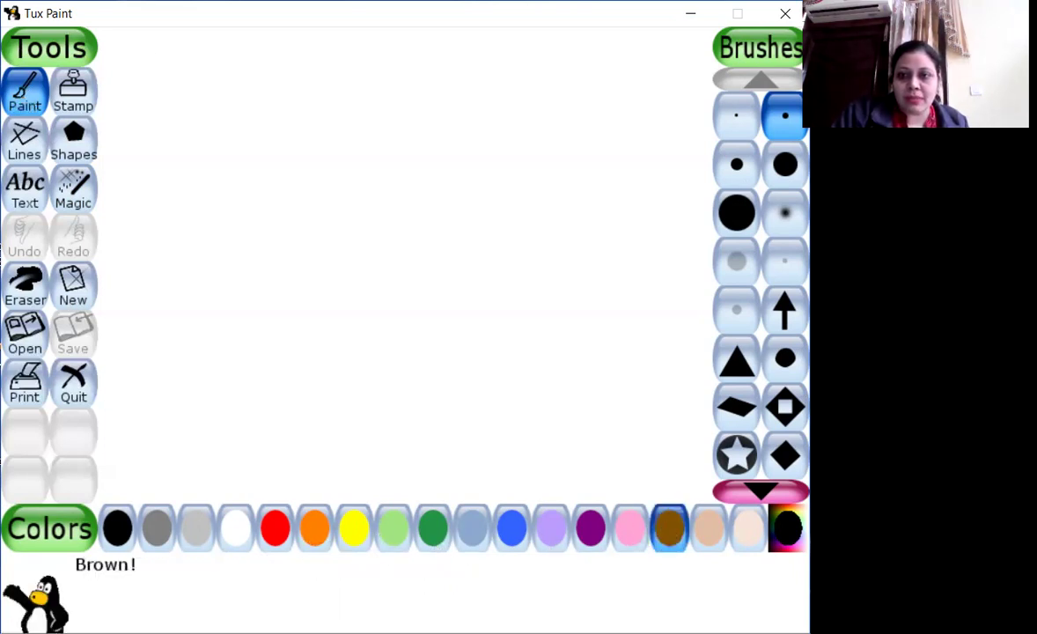
pyautogui.click(738, 117)
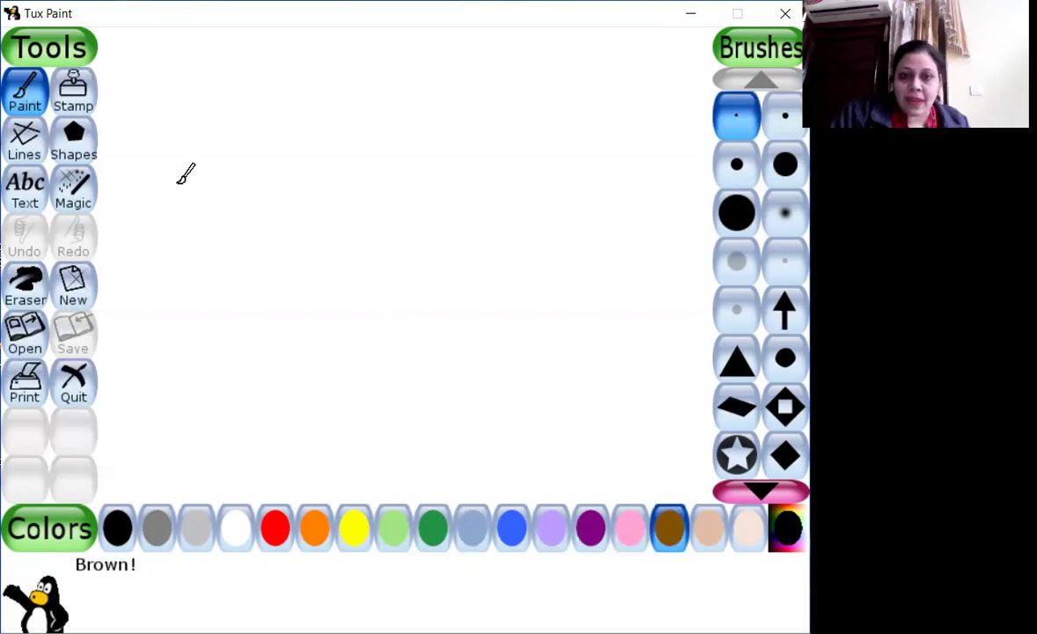
pyautogui.moveTo(102, 190)
pyautogui.mouseDown()
pyautogui.moveTo(251, 172)
pyautogui.moveTo(350, 190)
pyautogui.moveTo(474, 162)
pyautogui.moveTo(540, 190)
pyautogui.moveTo(605, 196)
pyautogui.moveTo(709, 184)
pyautogui.mouseUp()
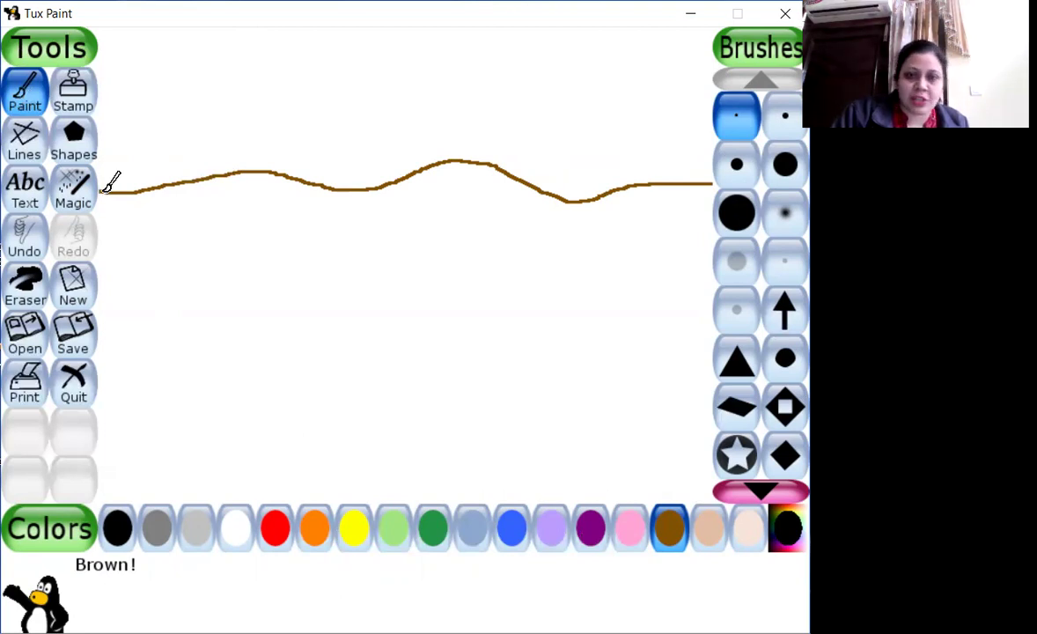
pyautogui.moveTo(105, 190)
pyautogui.mouseDown()
pyautogui.moveTo(221, 46)
pyautogui.moveTo(261, 65)
pyautogui.moveTo(336, 189)
pyautogui.moveTo(386, 93)
pyautogui.moveTo(423, 54)
pyautogui.moveTo(445, 48)
pyautogui.moveTo(488, 73)
pyautogui.moveTo(528, 132)
pyautogui.moveTo(541, 185)
pyautogui.moveTo(534, 150)
pyautogui.moveTo(581, 91)
pyautogui.moveTo(614, 55)
pyautogui.moveTo(645, 59)
pyautogui.moveTo(684, 103)
pyautogui.moveTo(704, 187)
pyautogui.mouseUp()
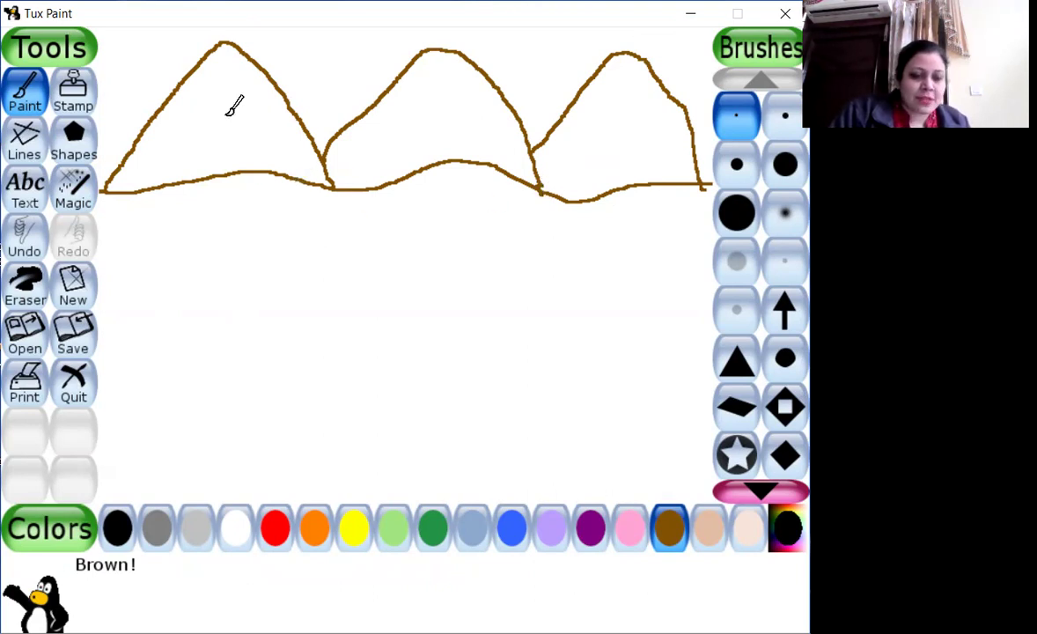
# Draw two wavy blue river banks running from the mountains down to the bottom.
pyautogui.click(23, 92)
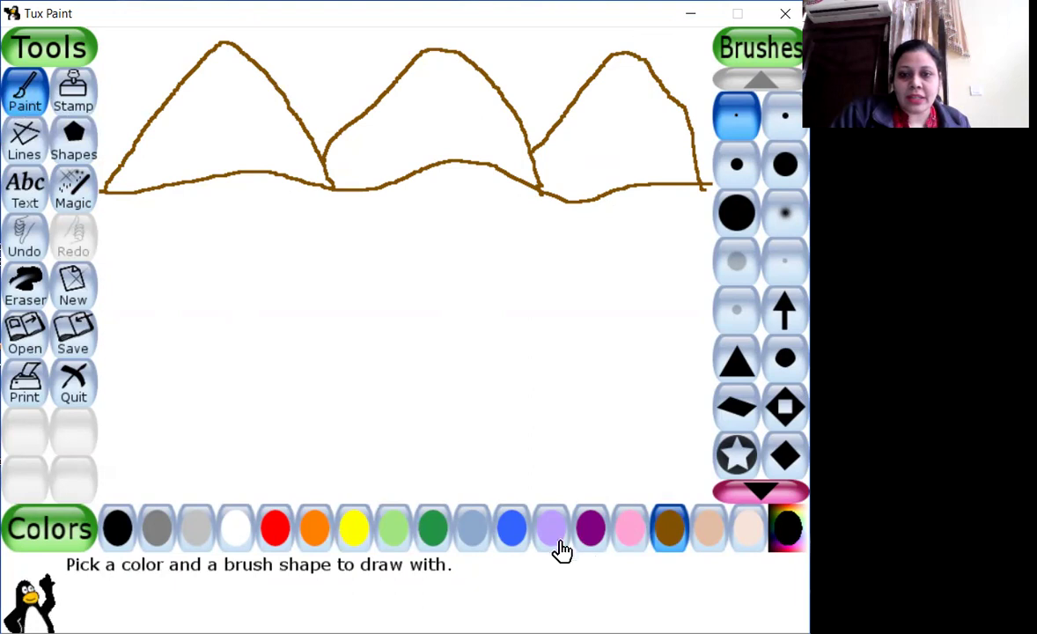
pyautogui.click(507, 544)
pyautogui.moveTo(344, 189)
pyautogui.mouseDown()
pyautogui.moveTo(353, 231)
pyautogui.moveTo(293, 390)
pyautogui.moveTo(231, 425)
pyautogui.moveTo(189, 504)
pyautogui.mouseUp()
pyautogui.moveTo(419, 178)
pyautogui.mouseDown()
pyautogui.moveTo(475, 350)
pyautogui.moveTo(504, 500)
pyautogui.mouseUp()
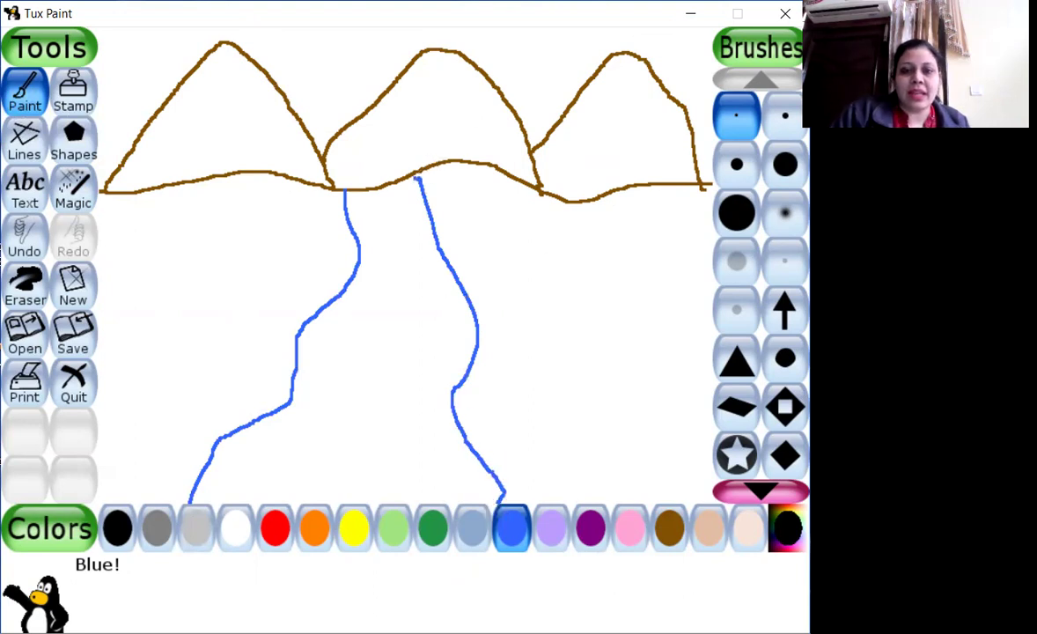
pyautogui.click(78, 189)
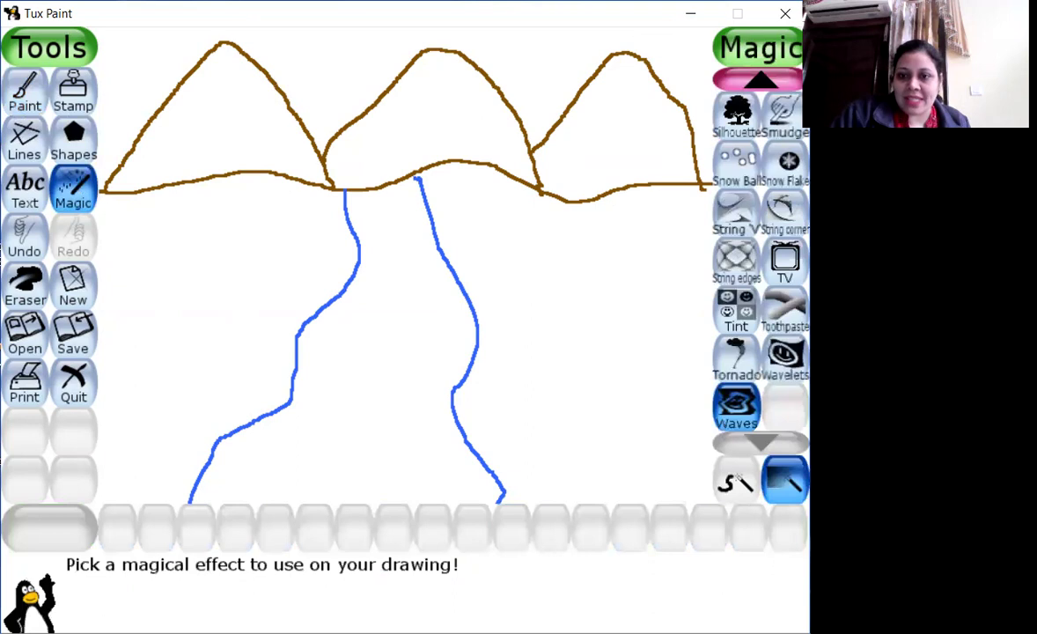
# Fill the river solid blue with the Magic Fill effect.
pyautogui.scroll(3, 726, 287)
pyautogui.scroll(13, 725, 295)
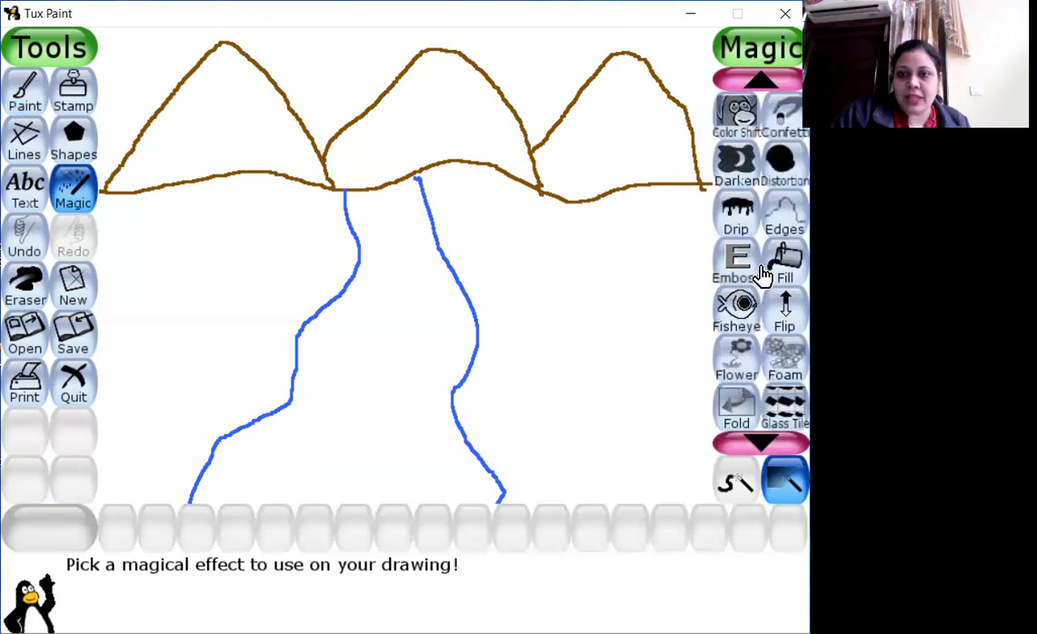
pyautogui.click(782, 262)
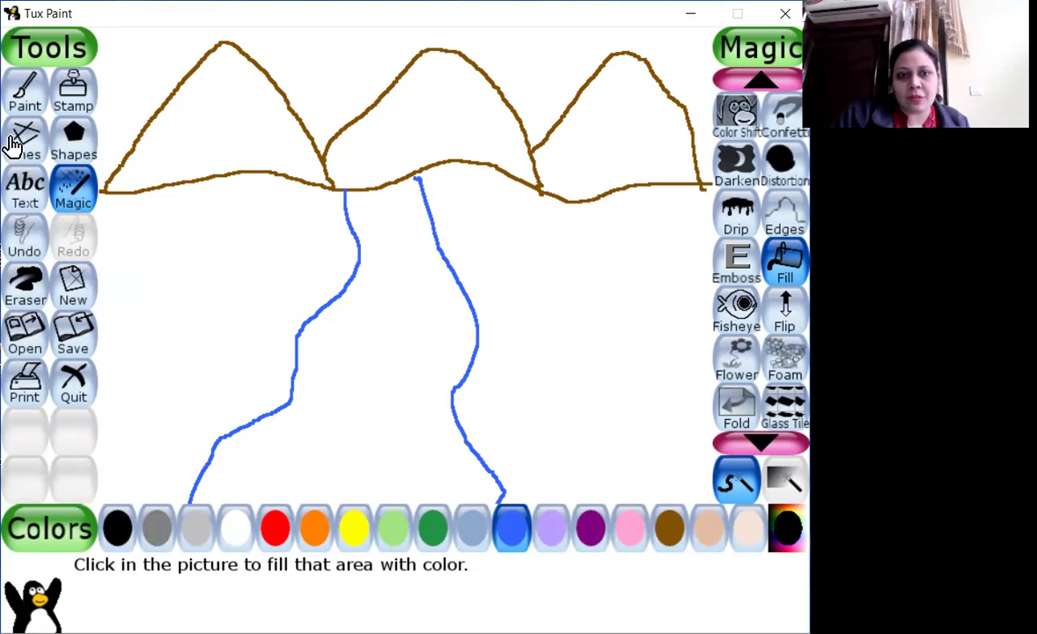
pyautogui.click(382, 303)
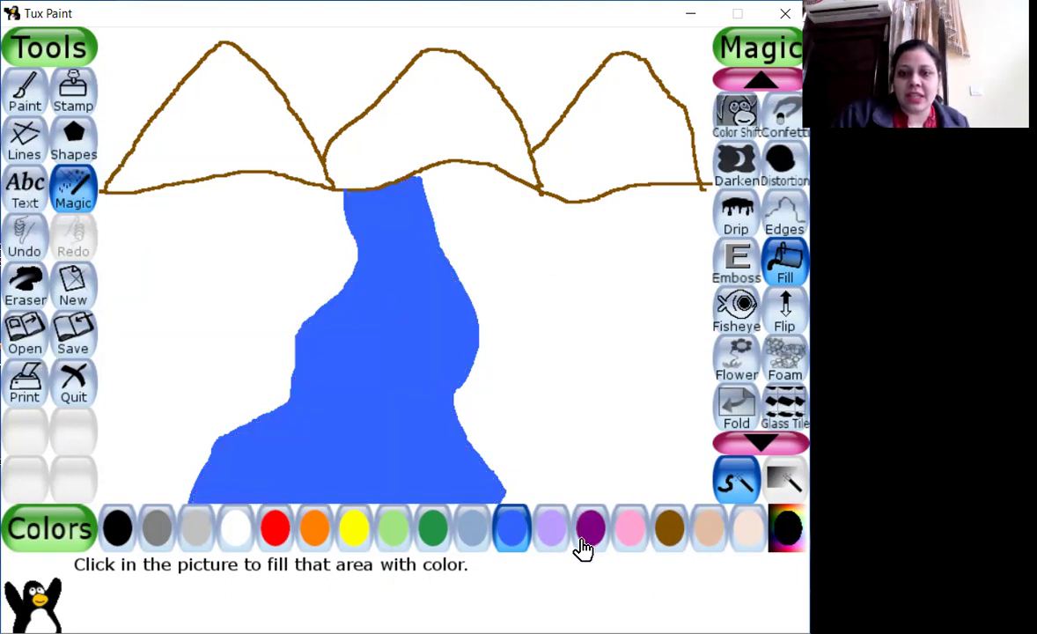
# Fill the left, middle and right mountains solid brown.
pyautogui.click(667, 532)
pyautogui.click(230, 138)
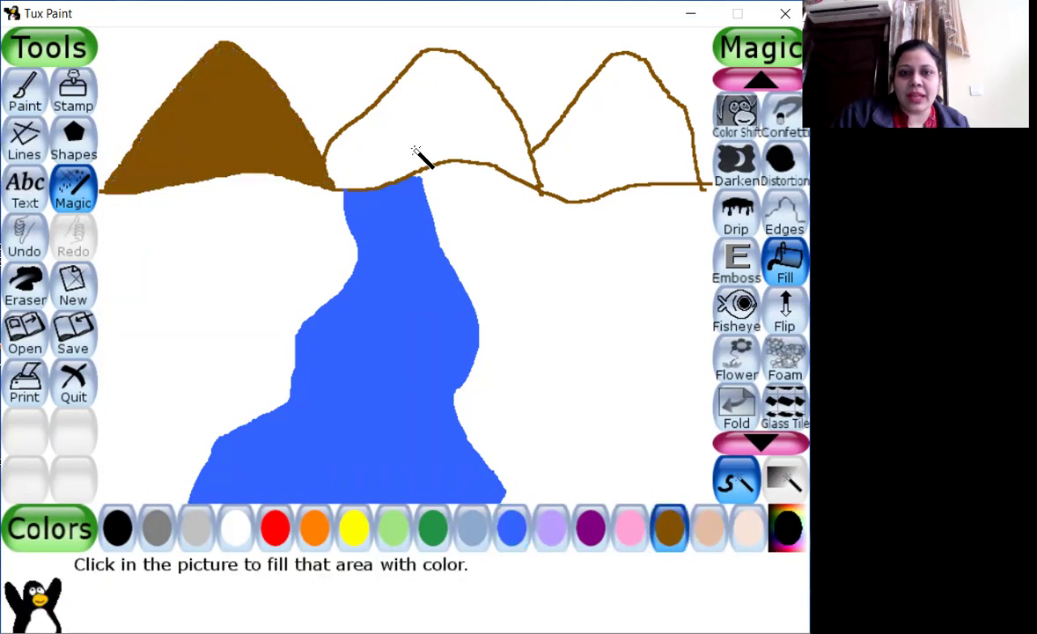
pyautogui.click(398, 110)
pyautogui.click(621, 163)
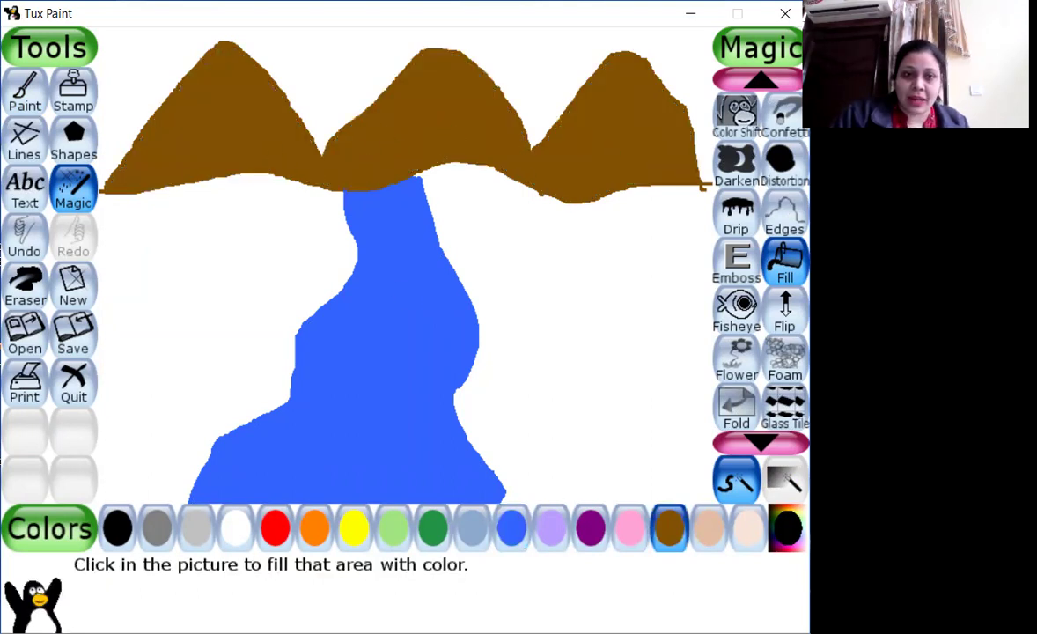
pyautogui.click(24, 95)
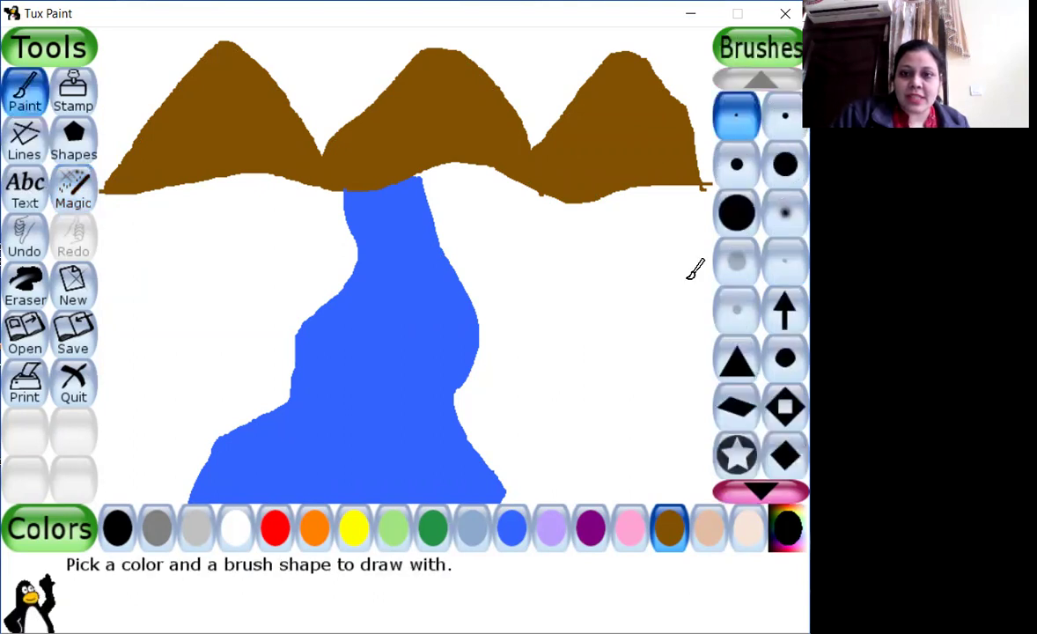
# Paint a yellow sun base and rays in the gap between the first two mountains.
pyautogui.click(352, 529)
pyautogui.moveTo(290, 99); pyautogui.dragTo(373, 99)
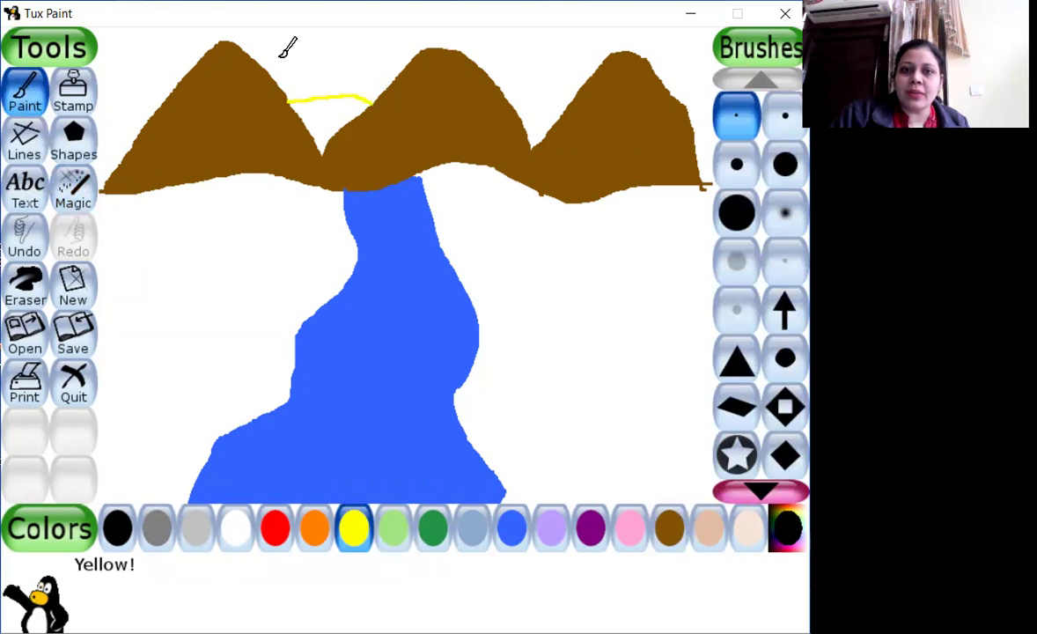
pyautogui.moveTo(284, 60); pyautogui.dragTo(316, 94)
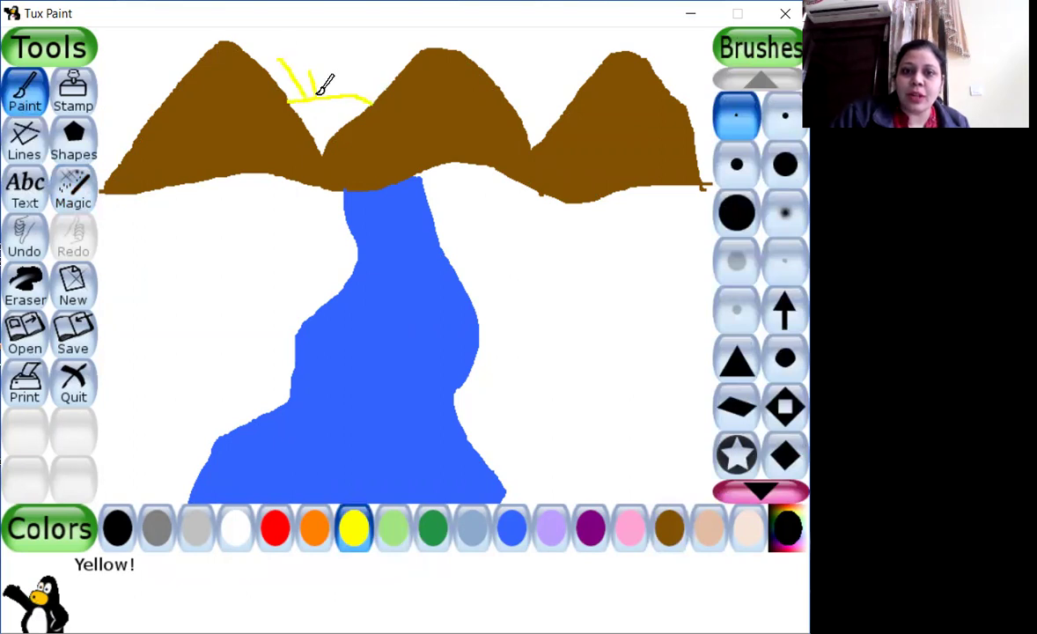
pyautogui.moveTo(333, 50)
pyautogui.mouseDown()
pyautogui.moveTo(335, 93)
pyautogui.moveTo(367, 88)
pyautogui.mouseUp()
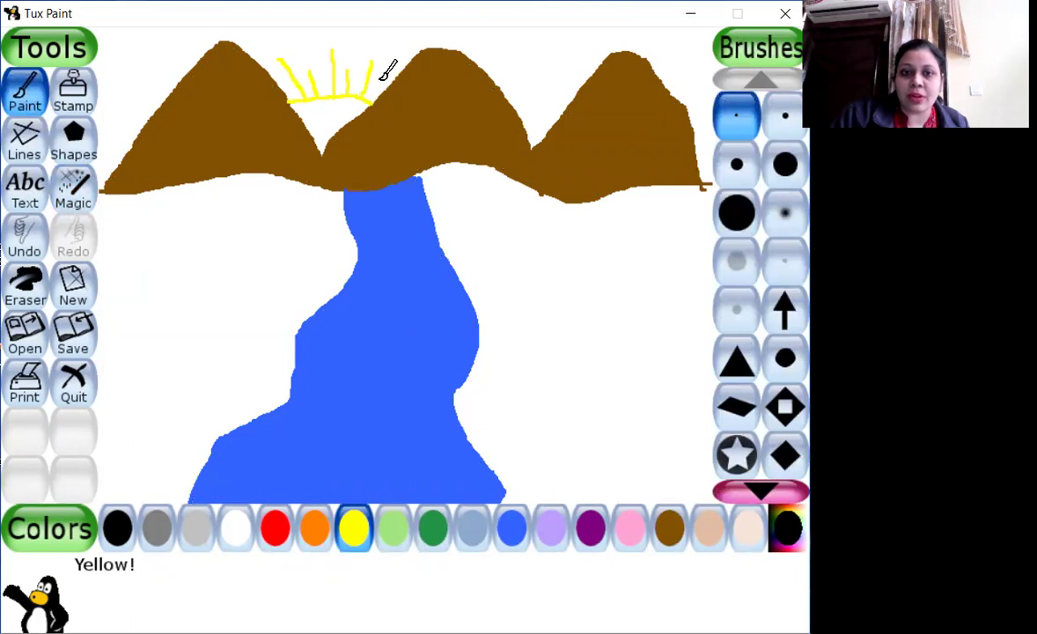
# Fill the sun solid yellow with the Fill effect.
pyautogui.click(78, 193)
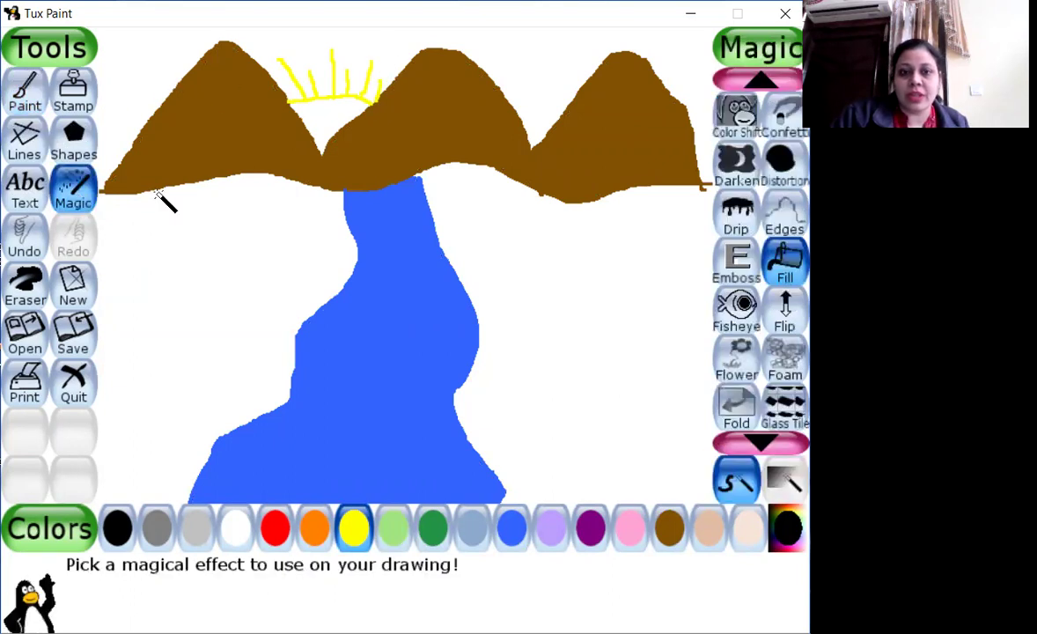
pyautogui.click(355, 530)
pyautogui.click(304, 119)
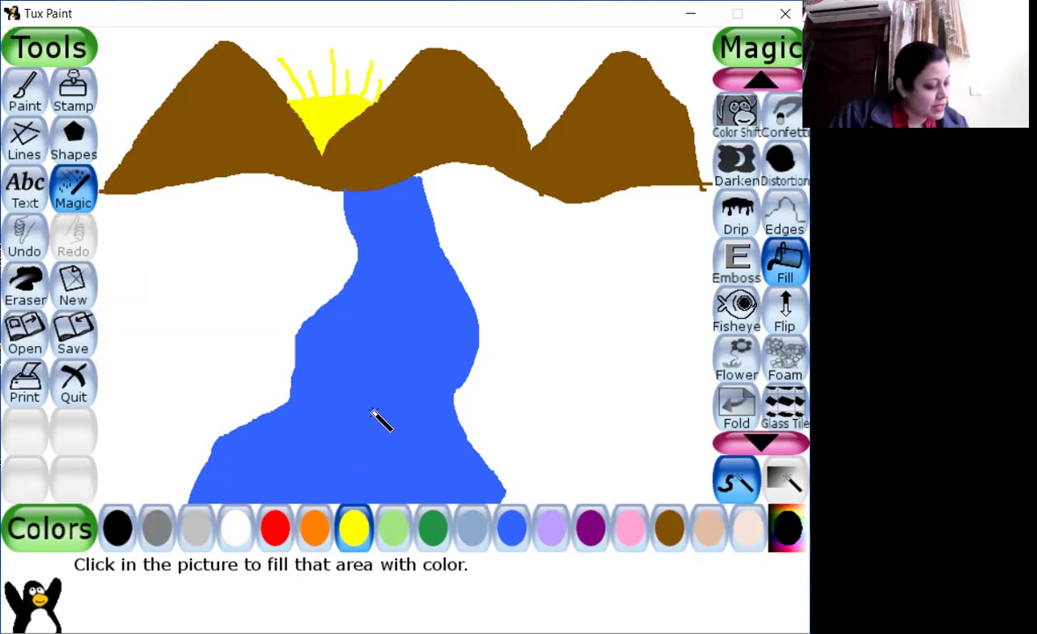
pyautogui.click(25, 95)
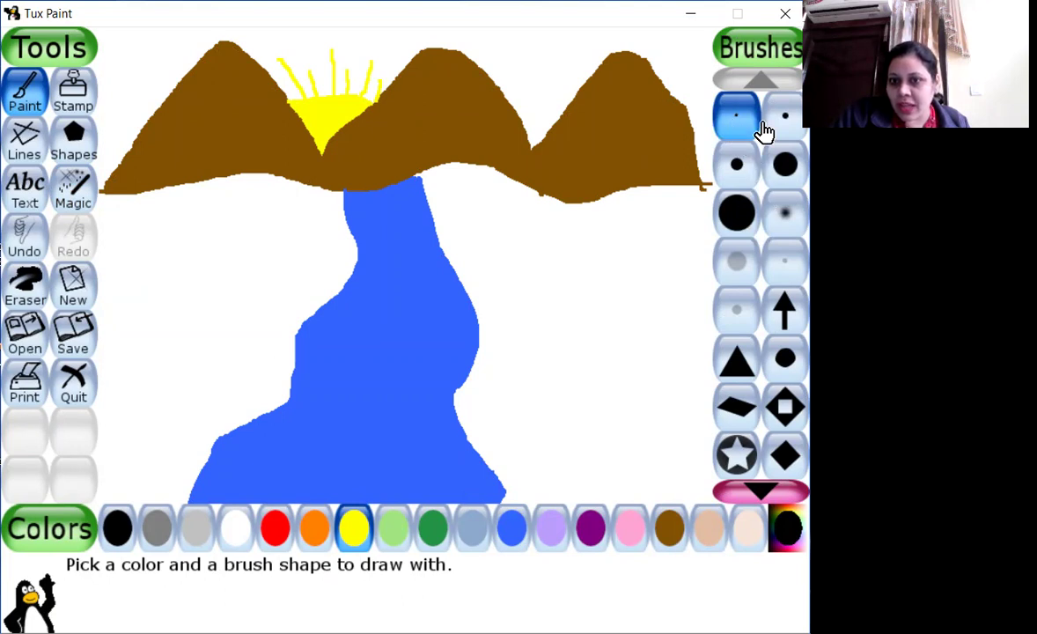
# Paint two dark blue clouds in the sky with the fuzzy brush.
pyautogui.click(785, 212)
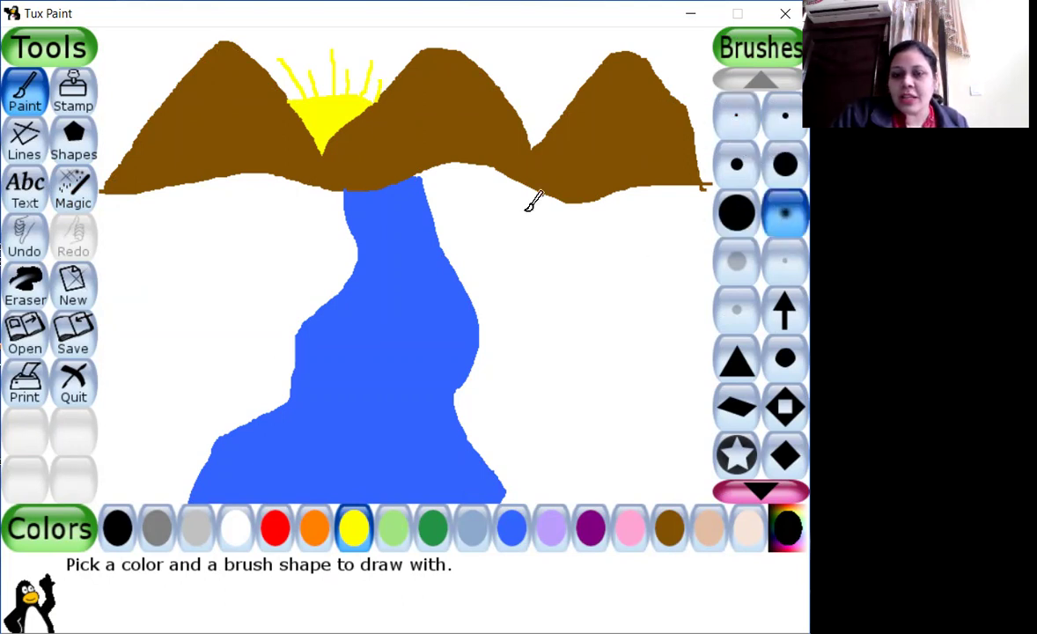
pyautogui.click(512, 532)
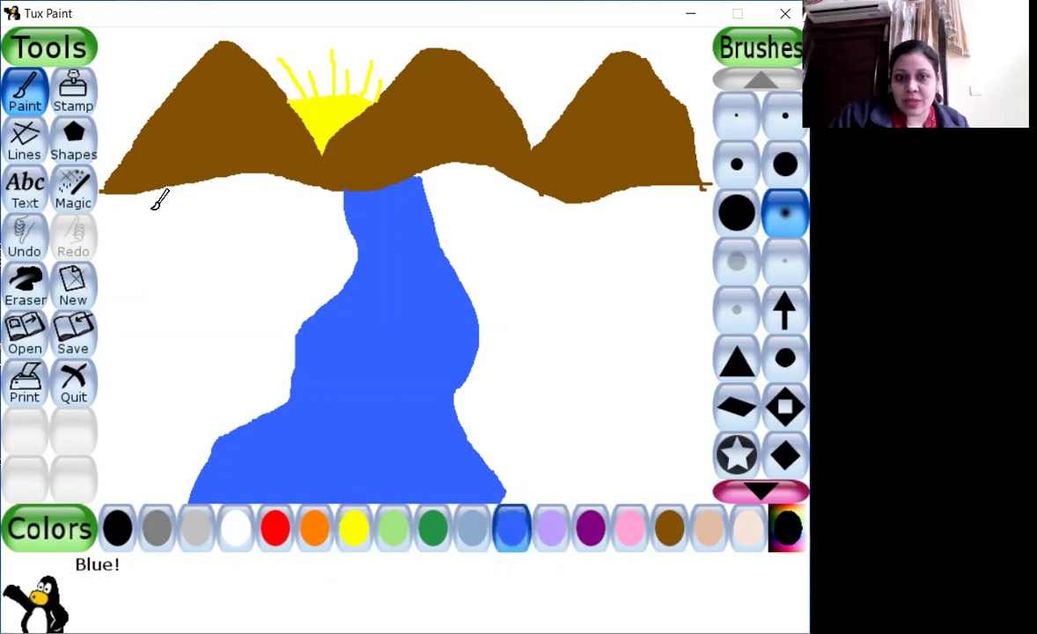
pyautogui.click(786, 529)
pyautogui.moveTo(433, 347); pyautogui.dragTo(319, 306)
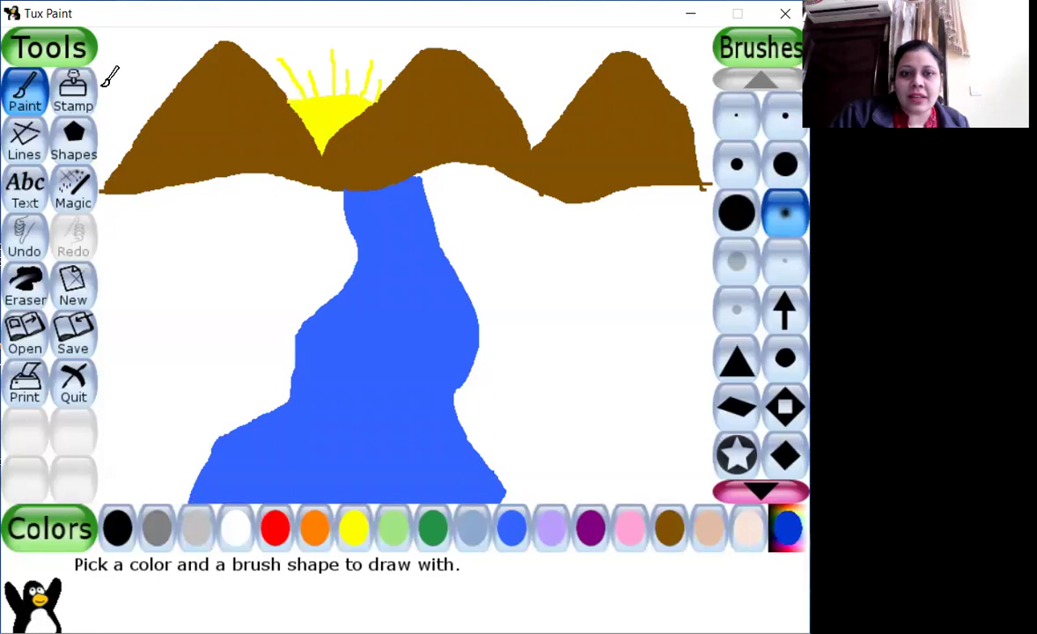
pyautogui.moveTo(106, 88)
pyautogui.mouseDown()
pyautogui.moveTo(151, 59)
pyautogui.moveTo(168, 67)
pyautogui.moveTo(110, 100)
pyautogui.moveTo(97, 71)
pyautogui.moveTo(114, 60)
pyautogui.mouseUp()
pyautogui.moveTo(501, 62)
pyautogui.mouseDown()
pyautogui.moveTo(530, 55)
pyautogui.moveTo(579, 74)
pyautogui.moveTo(521, 87)
pyautogui.moveTo(500, 70)
pyautogui.moveTo(515, 54)
pyautogui.mouseUp()
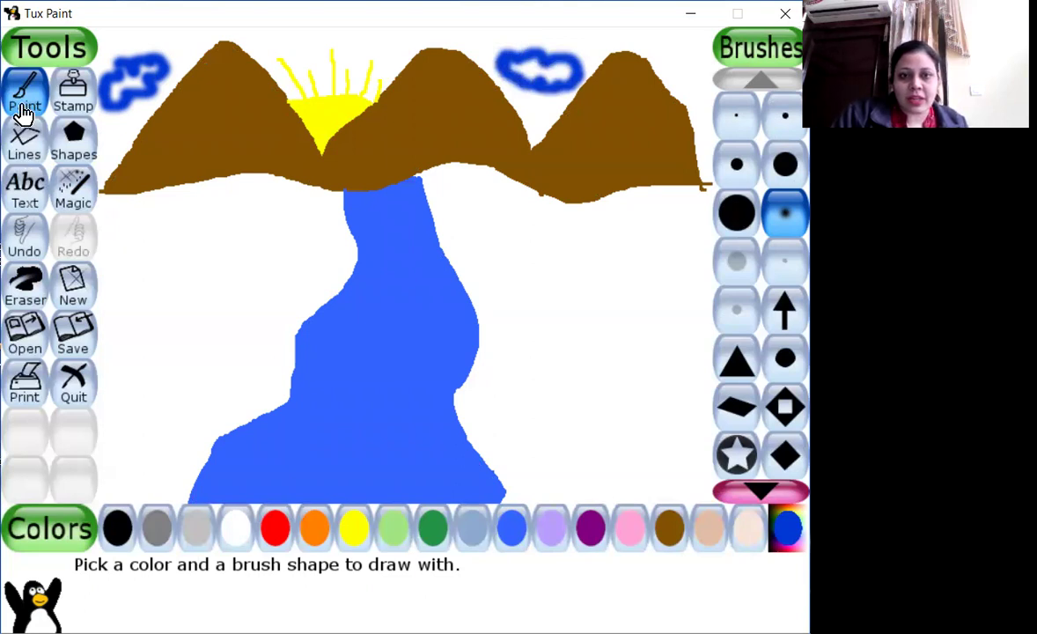
# Paint two wavy dark green hill lines along the mountains' base.
pyautogui.click(433, 528)
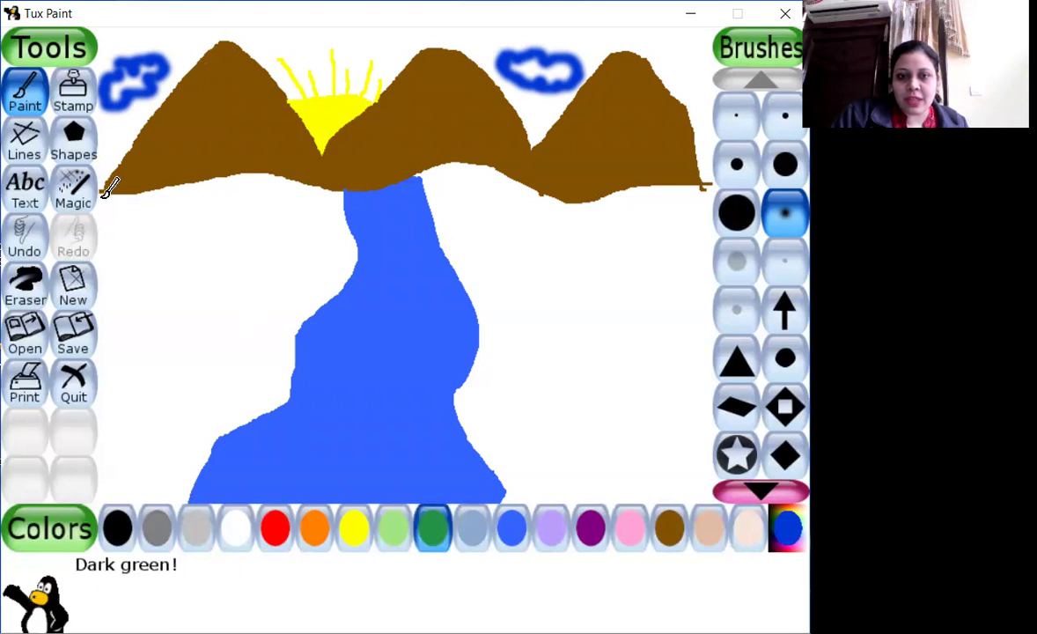
pyautogui.moveTo(103, 195)
pyautogui.mouseDown()
pyautogui.moveTo(408, 182)
pyautogui.moveTo(453, 166)
pyautogui.moveTo(483, 167)
pyautogui.moveTo(542, 199)
pyautogui.moveTo(704, 187)
pyautogui.moveTo(719, 198)
pyautogui.mouseUp()
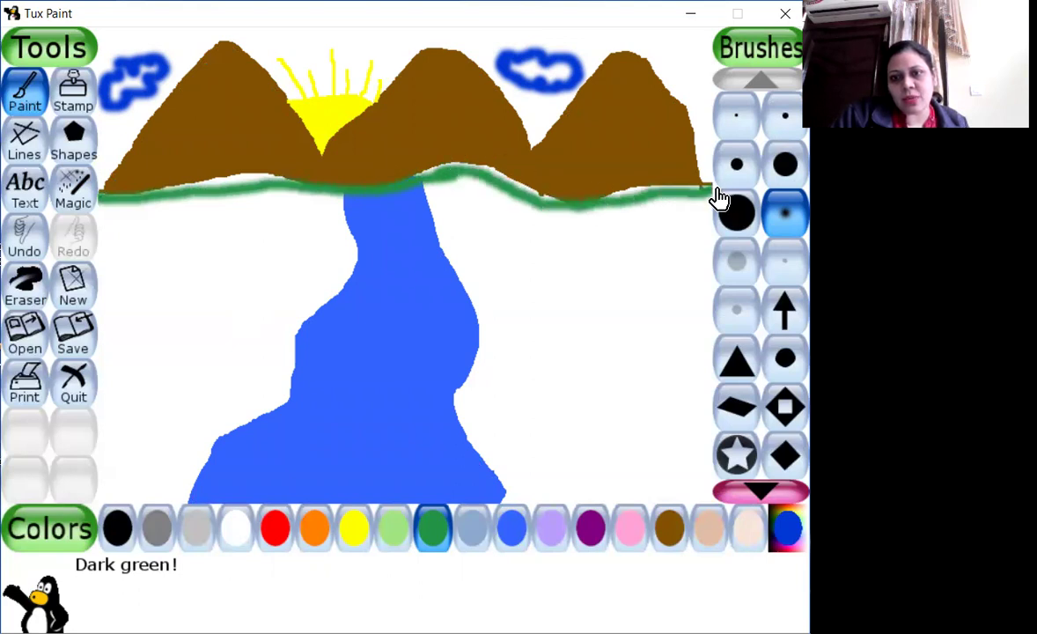
pyautogui.moveTo(111, 185)
pyautogui.mouseDown()
pyautogui.moveTo(172, 165)
pyautogui.moveTo(233, 161)
pyautogui.moveTo(263, 180)
pyautogui.moveTo(334, 156)
pyautogui.moveTo(348, 168)
pyautogui.moveTo(429, 153)
pyautogui.moveTo(507, 153)
pyautogui.moveTo(525, 171)
pyautogui.moveTo(551, 163)
pyautogui.moveTo(576, 176)
pyautogui.moveTo(674, 157)
pyautogui.moveTo(707, 190)
pyautogui.mouseUp()
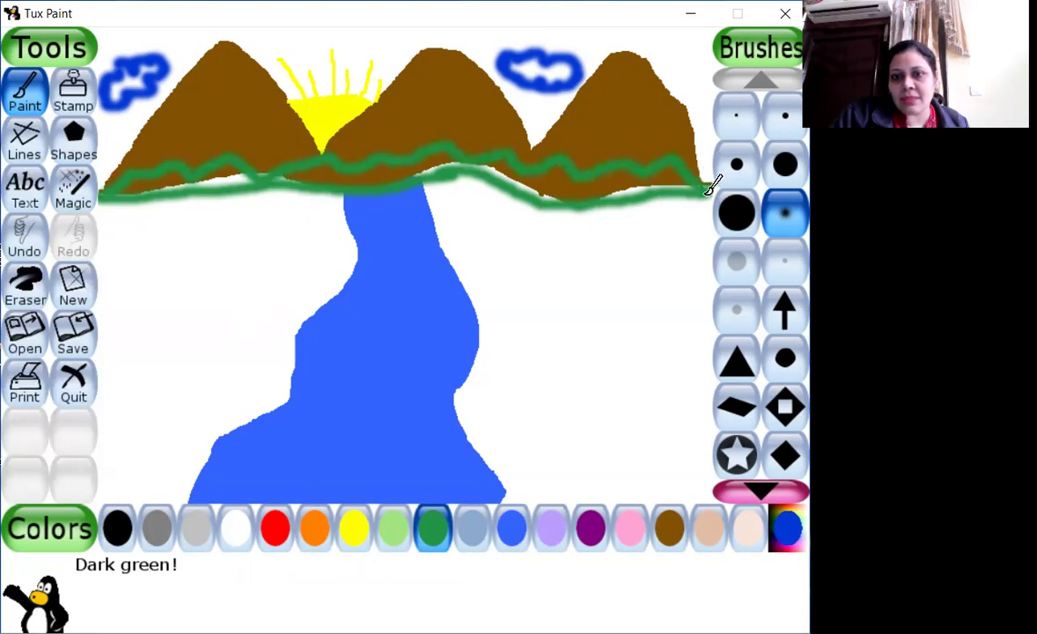
# Flood-fill the strips between the two green hill lines with solid green.
pyautogui.click(71, 185)
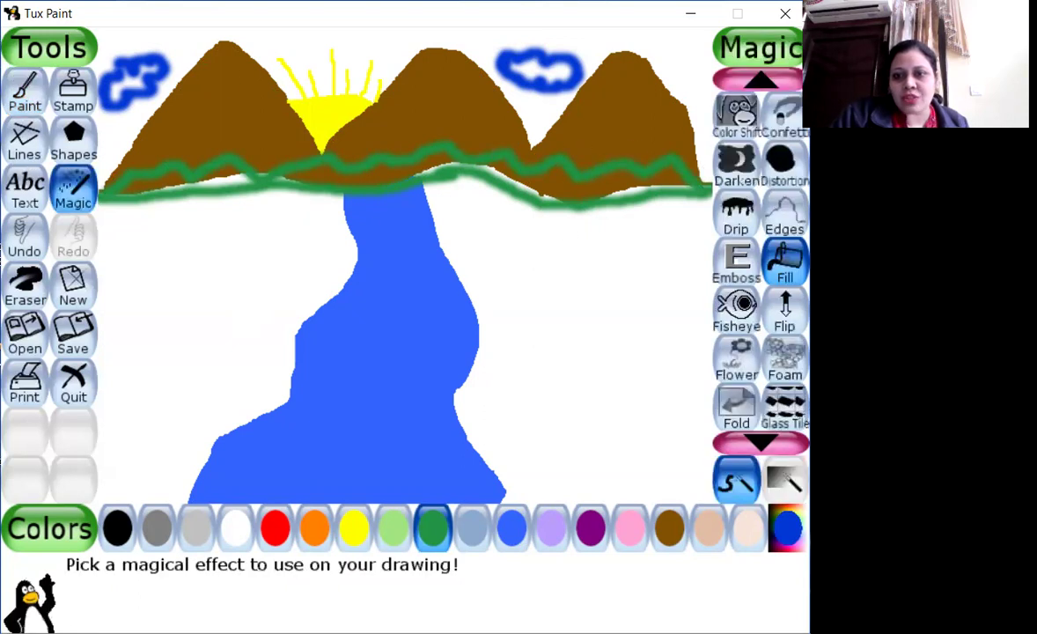
pyautogui.click(158, 180)
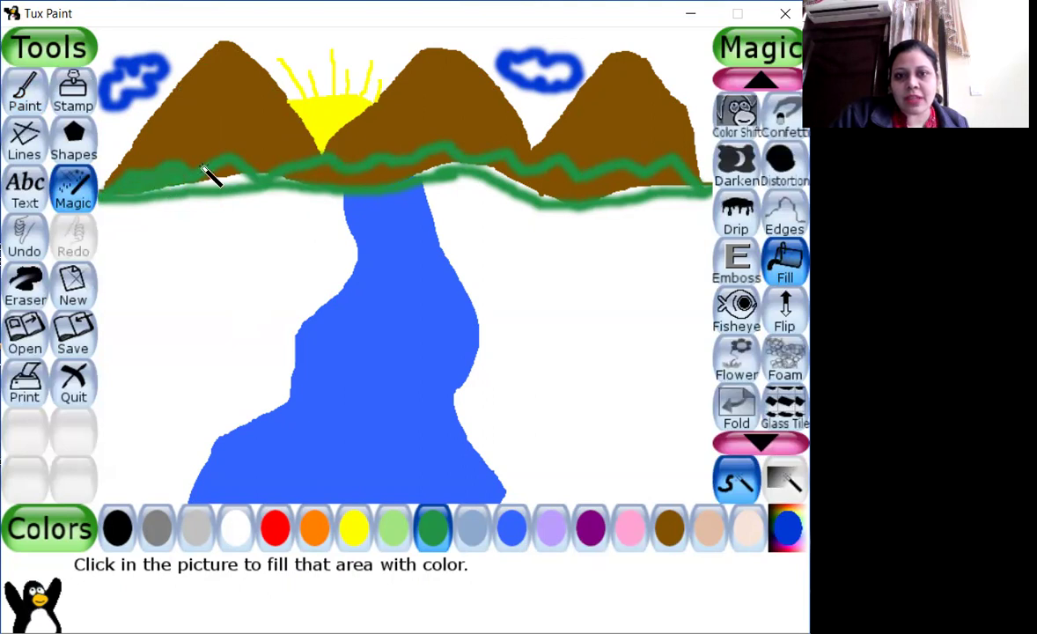
pyautogui.click(354, 170)
pyautogui.click(466, 169)
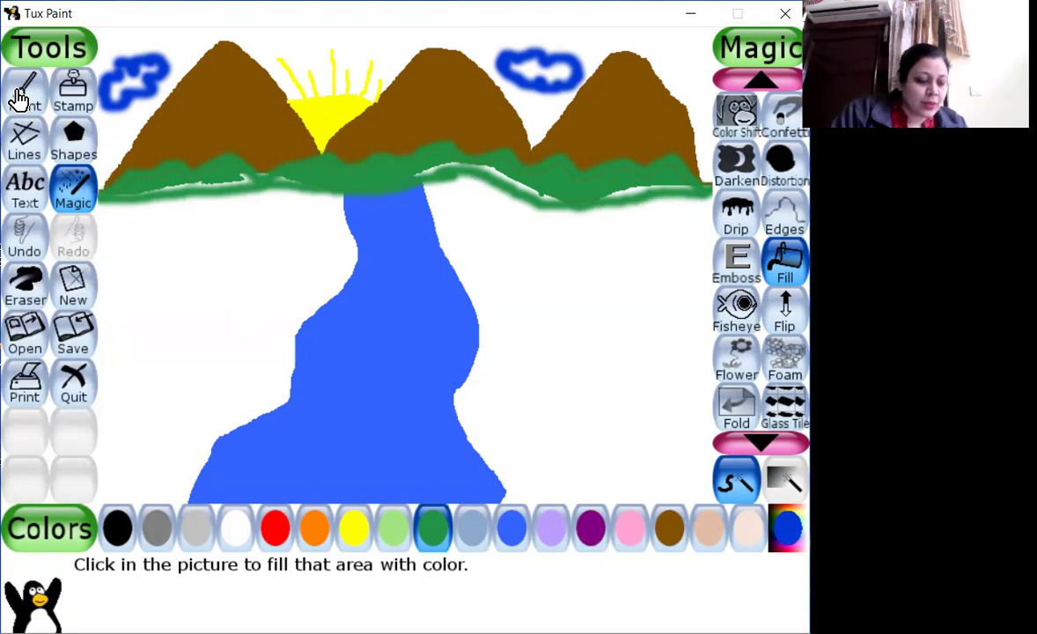
pyautogui.click(66, 200)
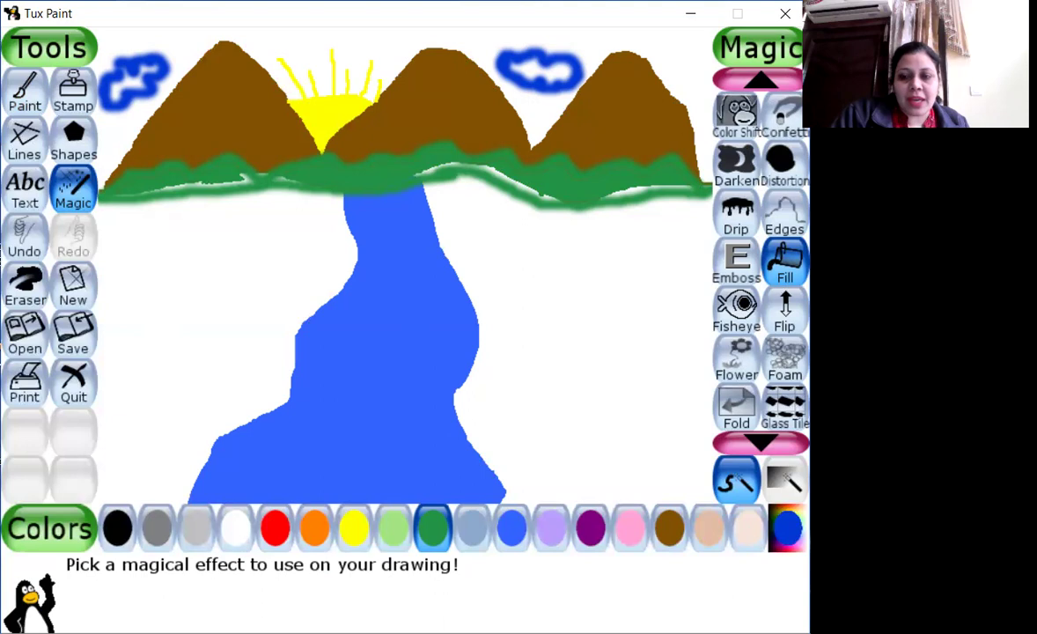
pyautogui.scroll(-8, 783, 361)
# Paint a brown brick wall patch right of the river with the small Bricks effect.
pyautogui.scroll(-5, 771, 378)
pyautogui.scroll(13, 766, 381)
pyautogui.scroll(4, 762, 380)
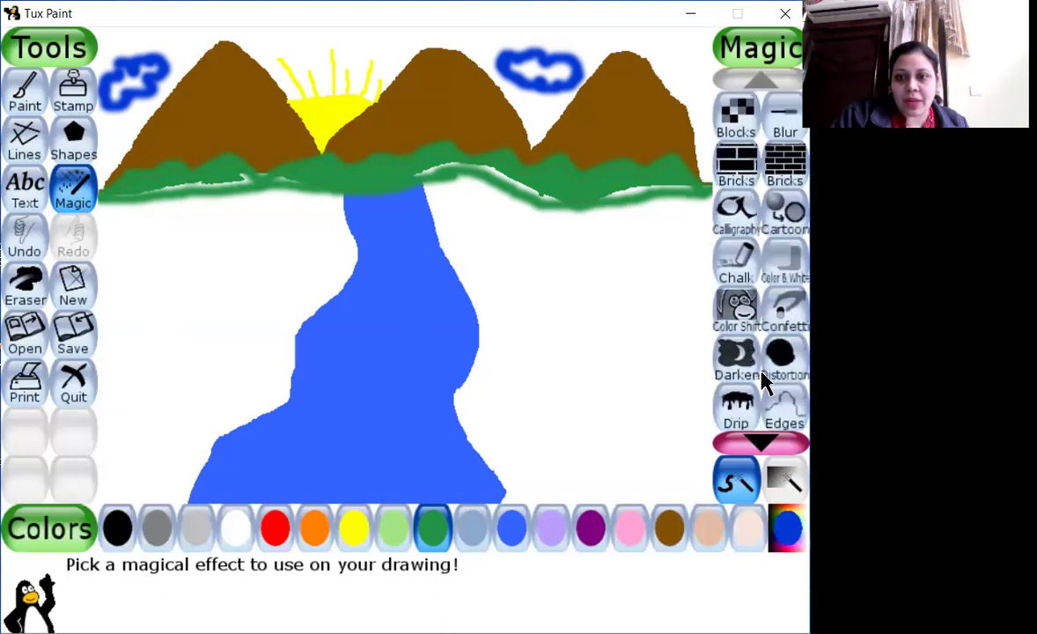
pyautogui.click(784, 166)
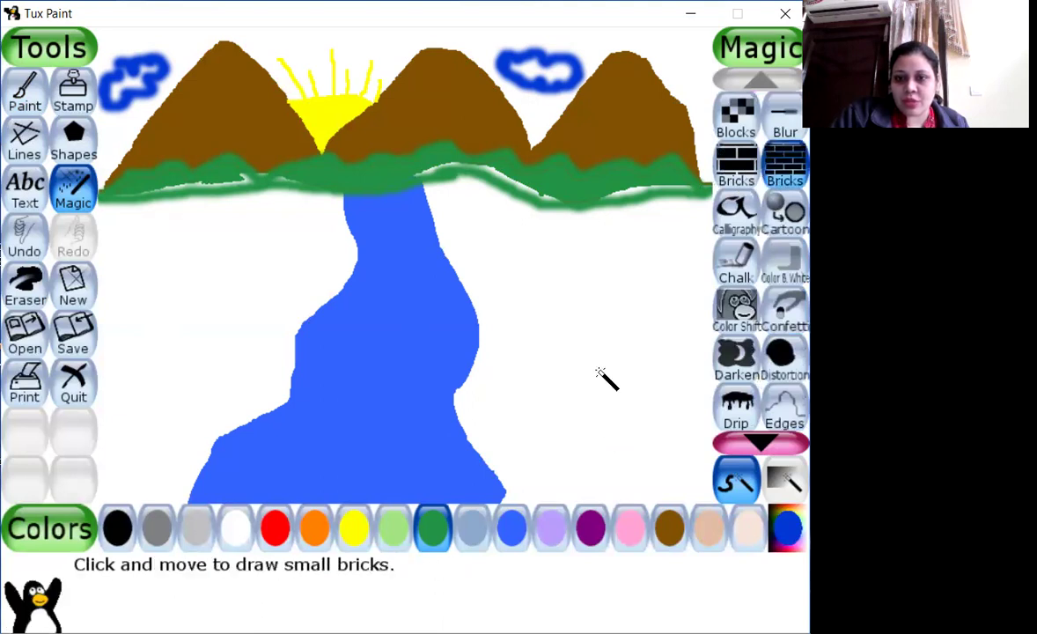
pyautogui.click(669, 527)
pyautogui.moveTo(539, 359)
pyautogui.mouseDown()
pyautogui.moveTo(648, 357)
pyautogui.moveTo(552, 384)
pyautogui.moveTo(550, 371)
pyautogui.moveTo(639, 386)
pyautogui.moveTo(603, 383)
pyautogui.moveTo(635, 372)
pyautogui.moveTo(628, 369)
pyautogui.moveTo(582, 369)
pyautogui.moveTo(556, 406)
pyautogui.moveTo(540, 405)
pyautogui.moveTo(568, 394)
pyautogui.moveTo(643, 400)
pyautogui.moveTo(550, 406)
pyautogui.moveTo(543, 446)
pyautogui.moveTo(598, 444)
pyautogui.moveTo(532, 443)
pyautogui.moveTo(605, 425)
pyautogui.moveTo(540, 418)
pyautogui.moveTo(653, 406)
pyautogui.moveTo(651, 443)
pyautogui.moveTo(588, 432)
pyautogui.moveTo(558, 458)
pyautogui.moveTo(643, 461)
pyautogui.mouseUp()
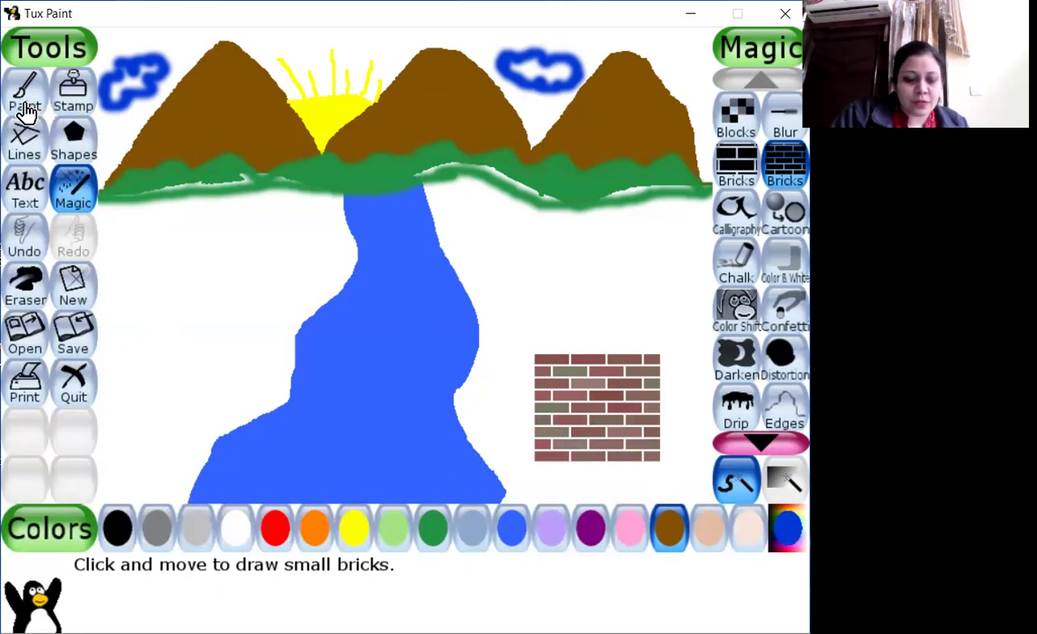
# Choose the filled red Triangle shape and place a triangle above the brick wall.
pyautogui.click(71, 95)
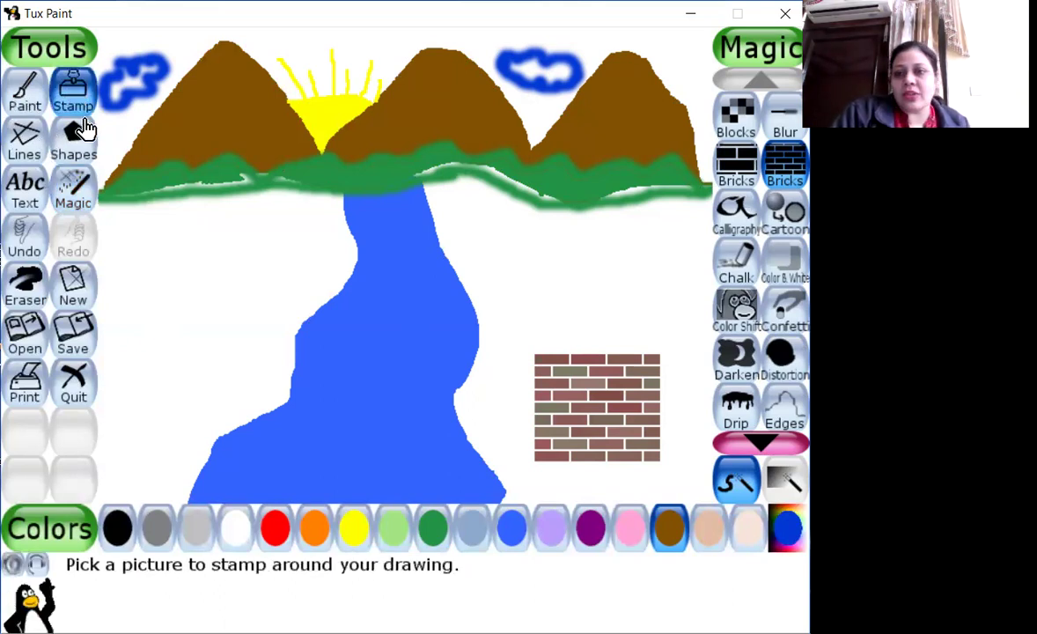
pyautogui.click(23, 134)
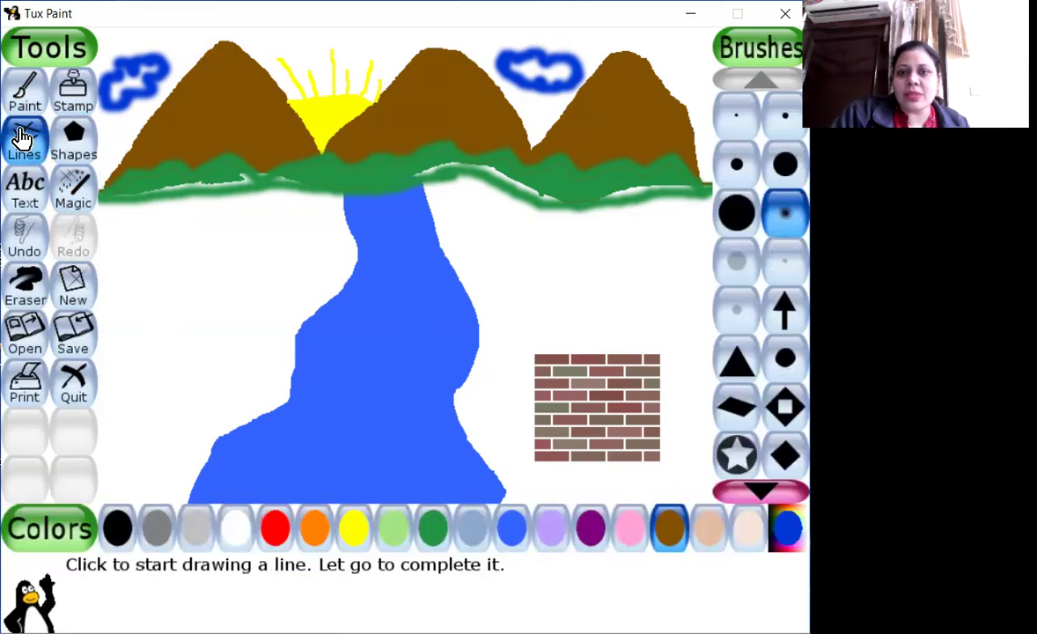
pyautogui.click(784, 114)
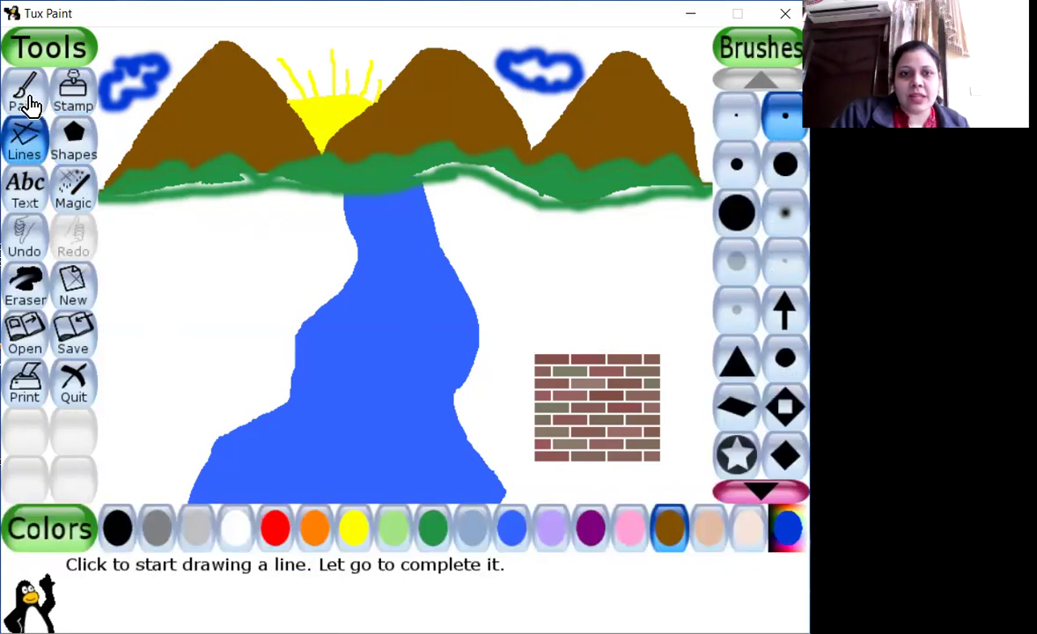
pyautogui.click(69, 141)
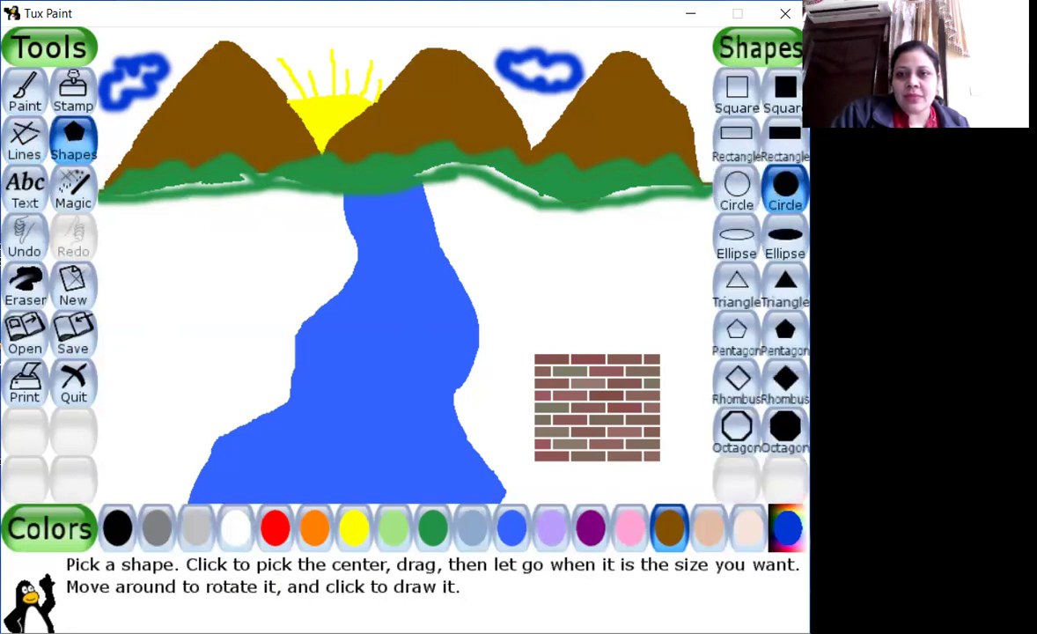
pyautogui.click(785, 286)
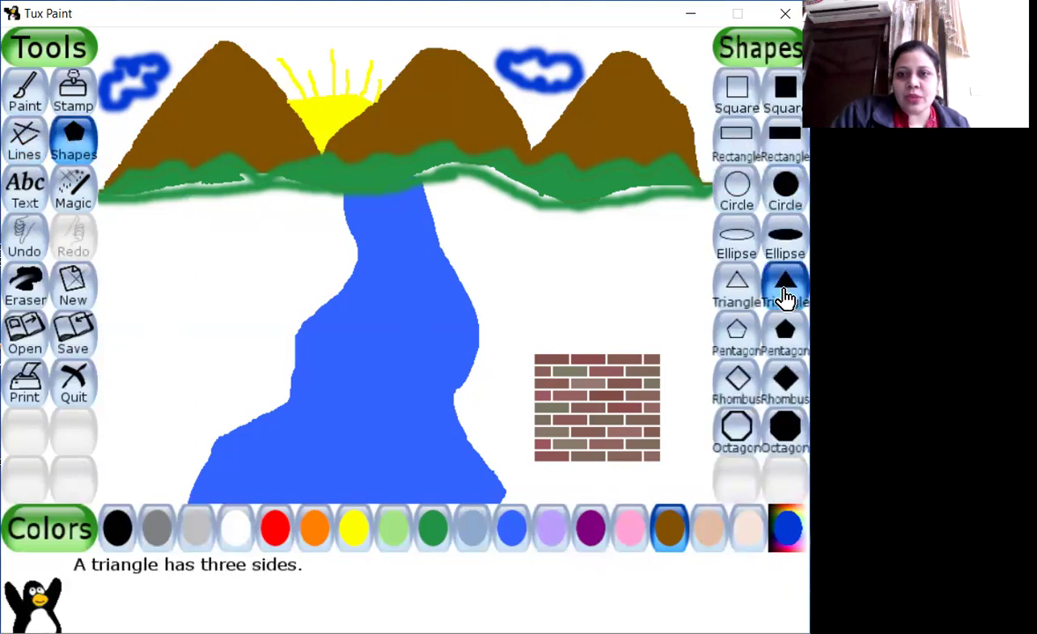
pyautogui.click(274, 528)
pyautogui.moveTo(538, 294)
pyautogui.mouseDown()
pyautogui.moveTo(590, 340)
pyautogui.moveTo(665, 360)
pyautogui.moveTo(637, 359)
pyautogui.moveTo(617, 328)
pyautogui.moveTo(572, 330)
pyautogui.moveTo(605, 324)
pyautogui.mouseUp()
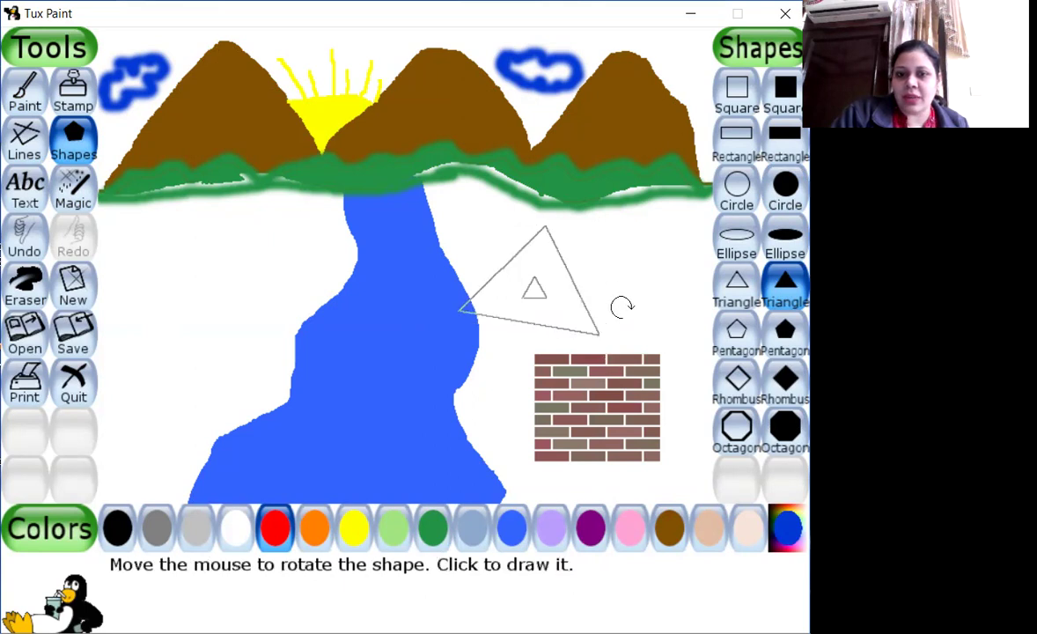
pyautogui.click(626, 246)
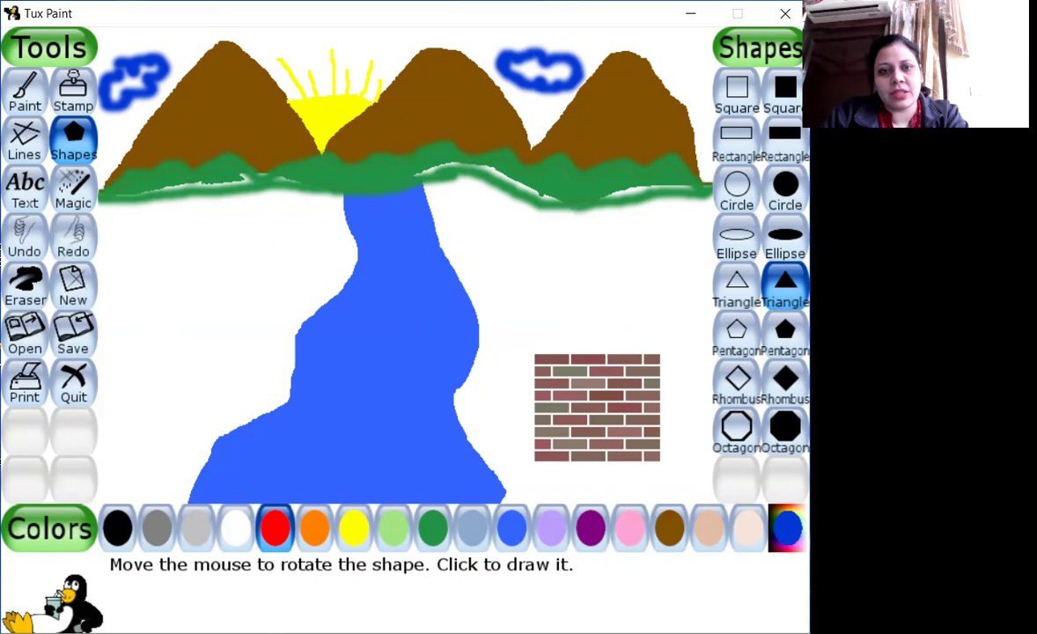
# Draw red roof lines along the brick wall's top and up to the peak.
pyautogui.click(24, 136)
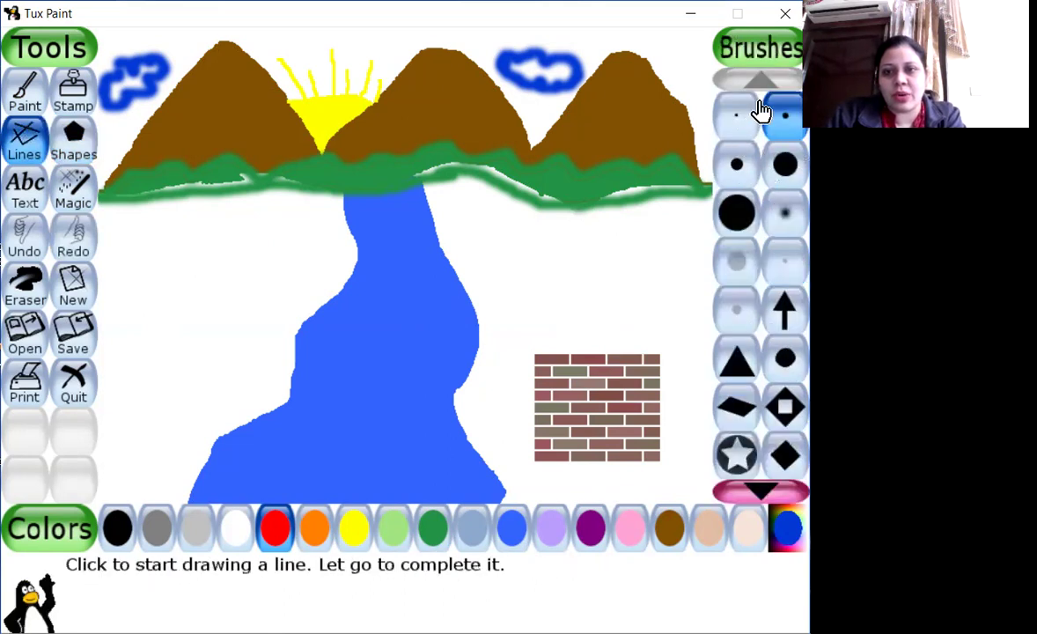
pyautogui.moveTo(515, 354)
pyautogui.mouseDown()
pyautogui.moveTo(694, 349)
pyautogui.moveTo(675, 354)
pyautogui.mouseUp()
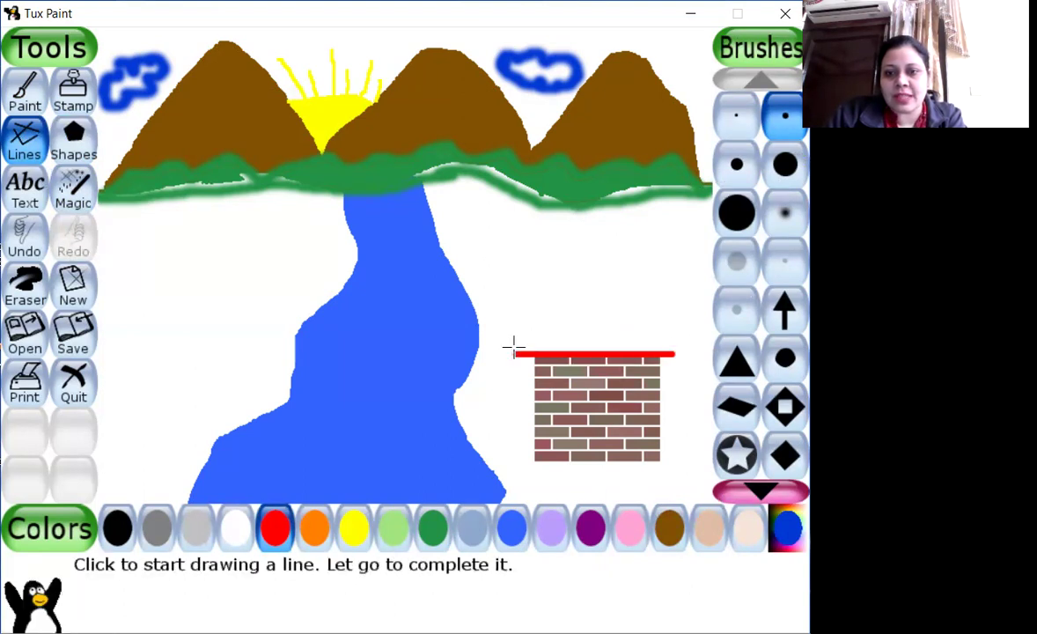
pyautogui.moveTo(512, 352)
pyautogui.mouseDown()
pyautogui.moveTo(592, 247)
pyautogui.moveTo(674, 354)
pyautogui.mouseUp()
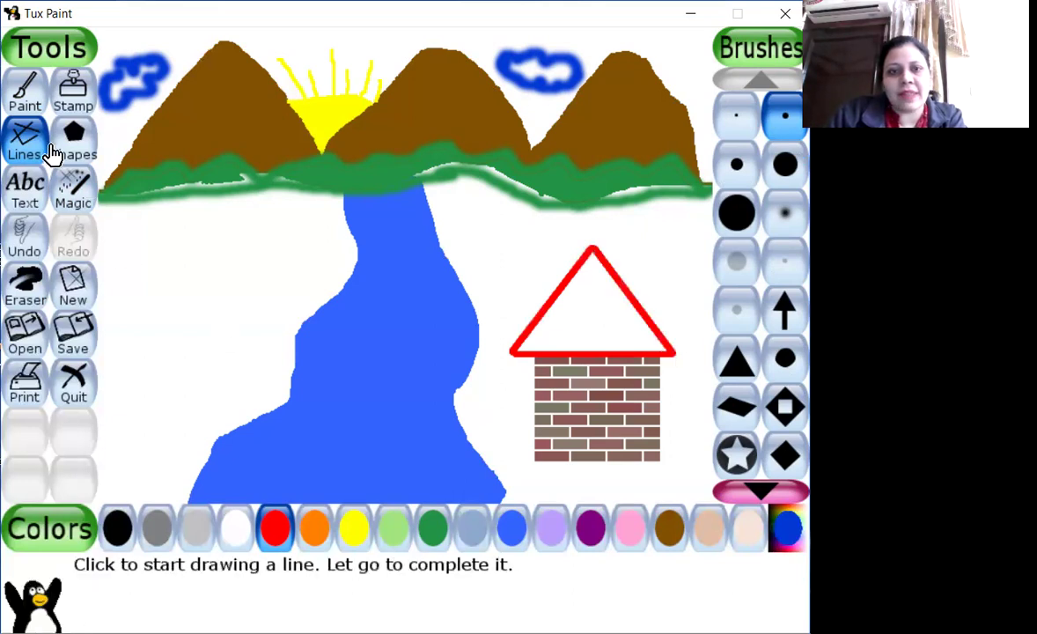
# Fill the roof triangle solid red with the Magic Fill effect.
pyautogui.click(74, 203)
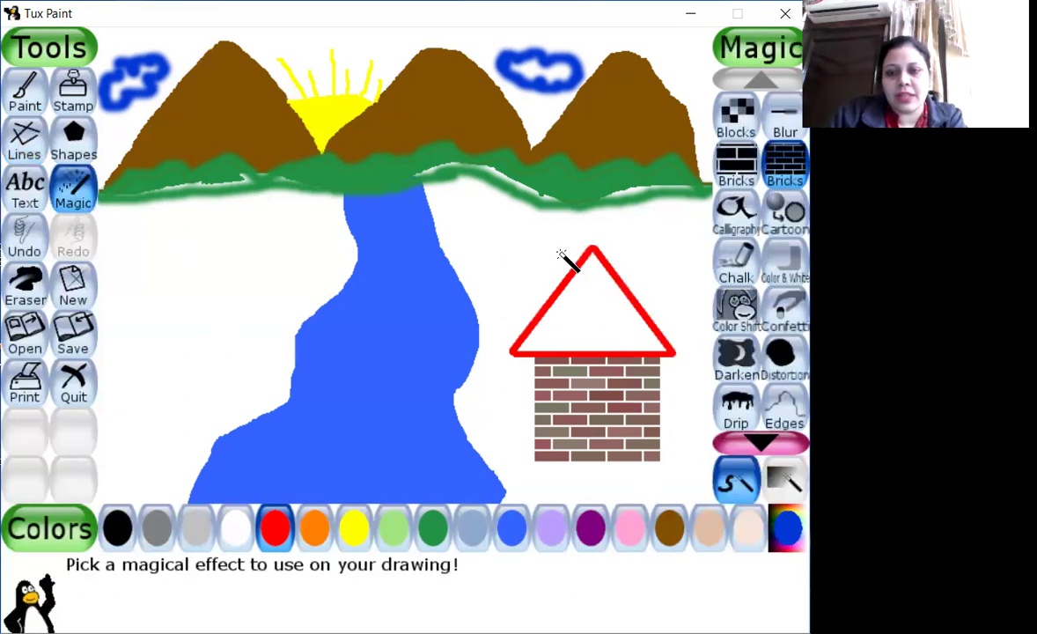
pyautogui.scroll(-3, 102, 217)
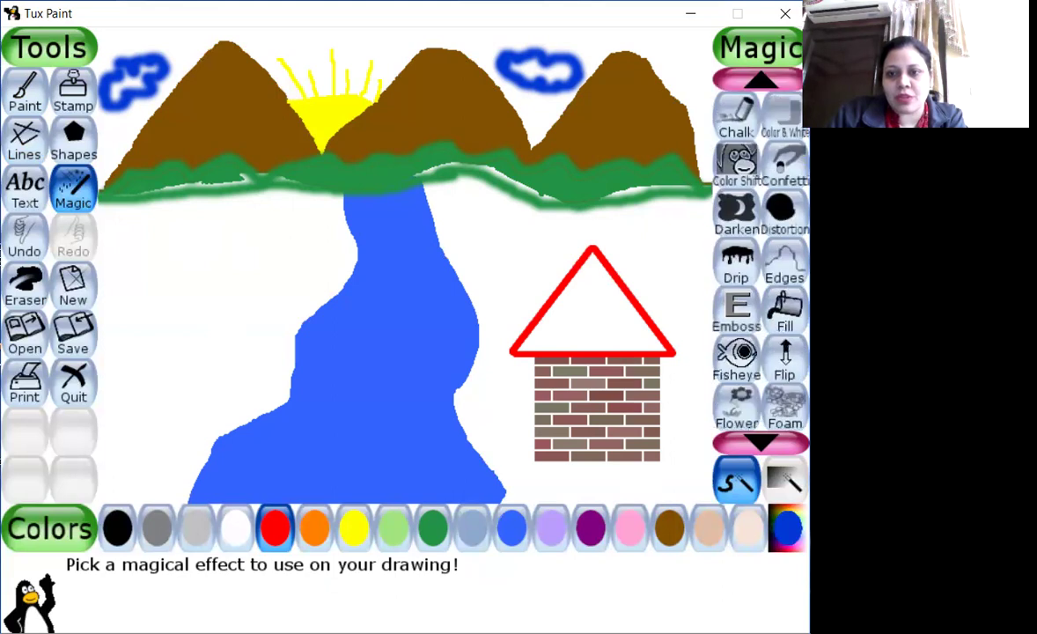
pyautogui.click(784, 314)
pyautogui.click(568, 330)
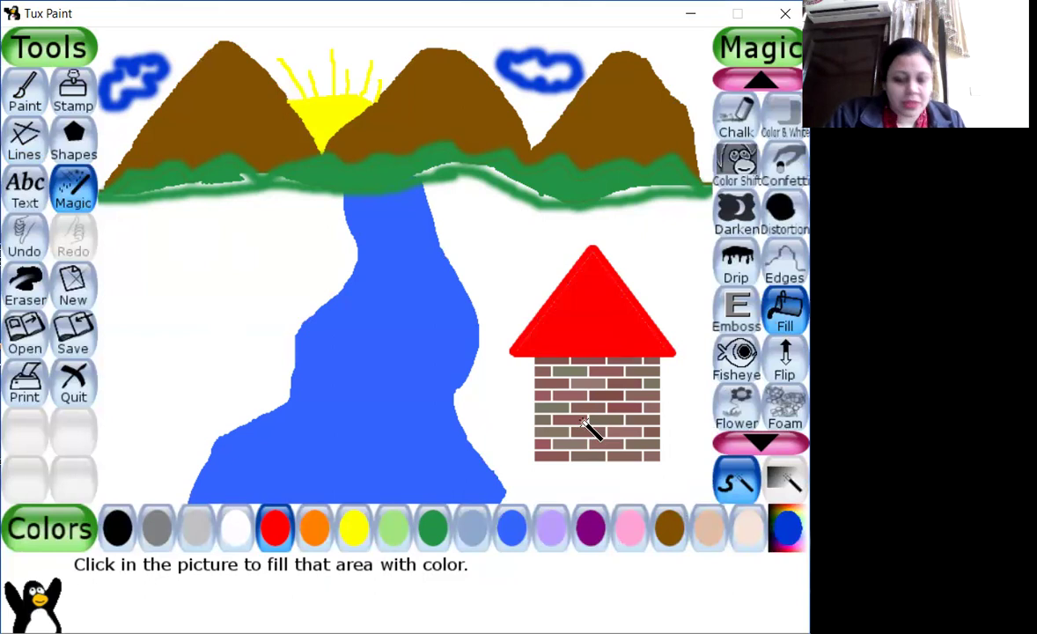
pyautogui.click(65, 104)
pyautogui.click(68, 143)
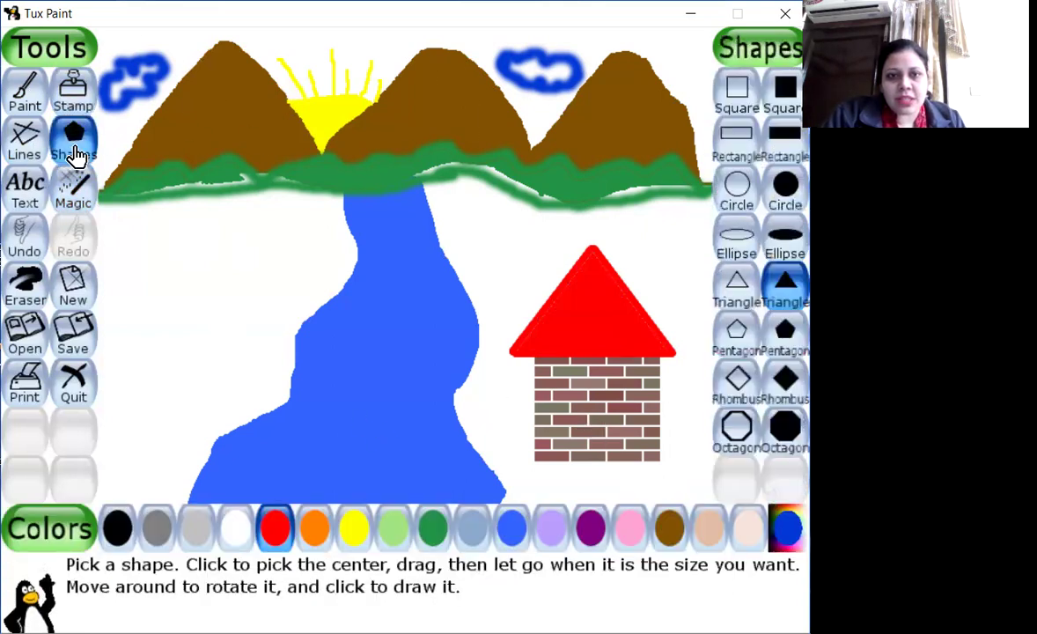
# Draw a solid yellow filled-rectangle door on the house's brick wall.
pyautogui.click(766, 146)
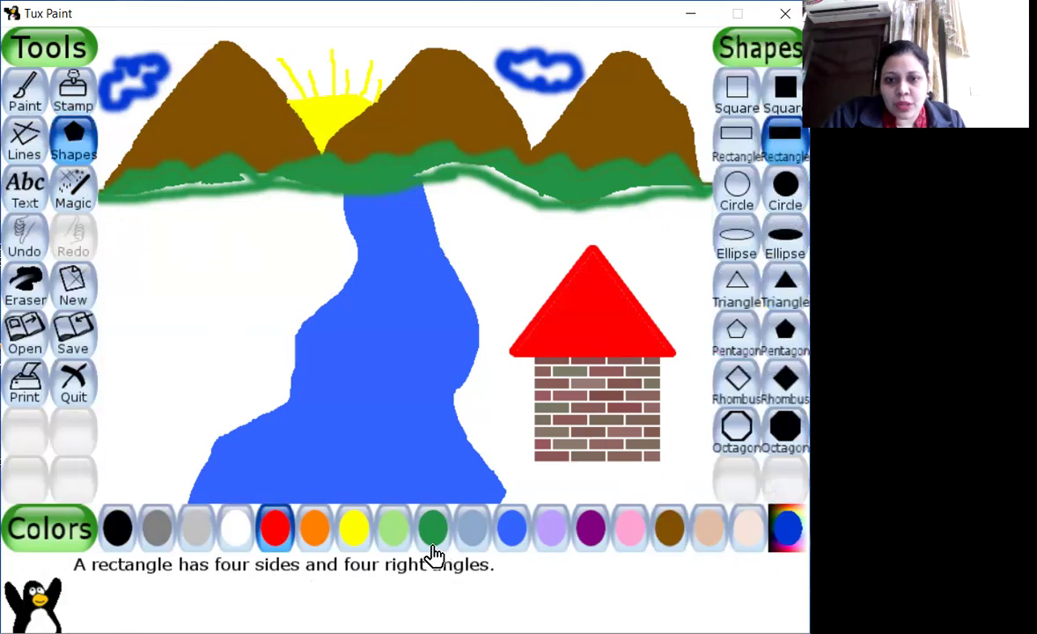
pyautogui.click(321, 532)
pyautogui.click(359, 537)
pyautogui.moveTo(588, 419); pyautogui.dragTo(616, 423)
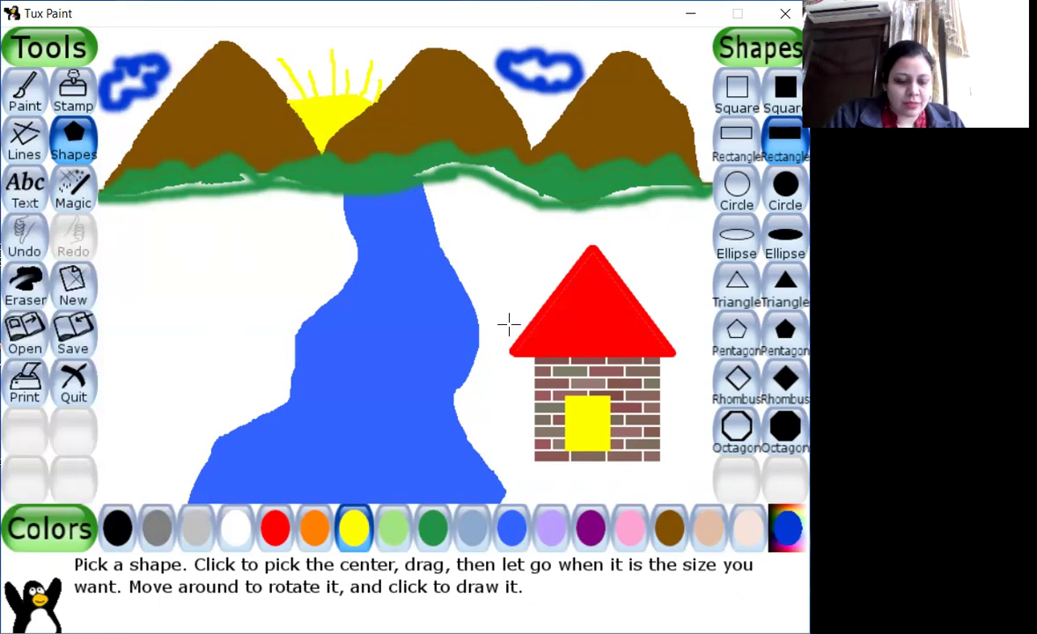
pyautogui.click(77, 190)
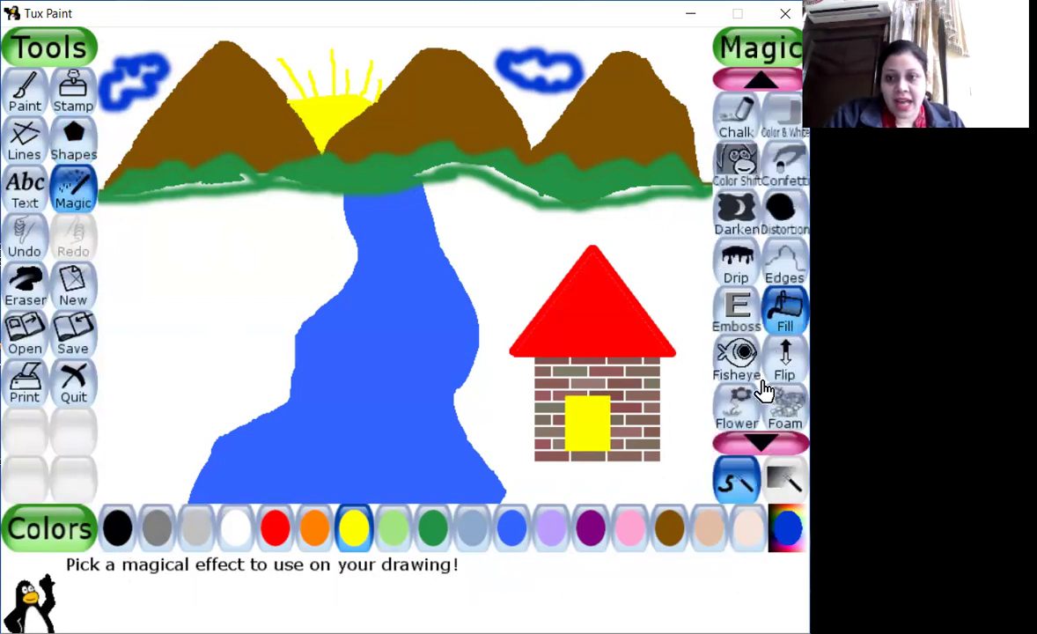
pyautogui.scroll(3, 764, 393)
pyautogui.scroll(-9, 775, 260)
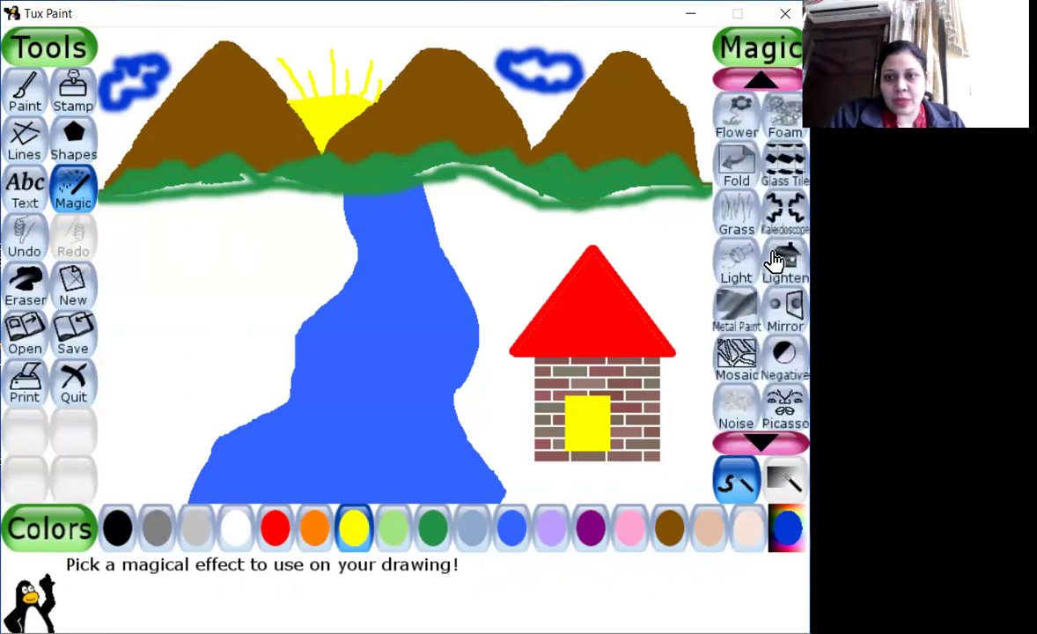
# Paint dark green Grass patches left of the river and left of the house.
pyautogui.click(735, 211)
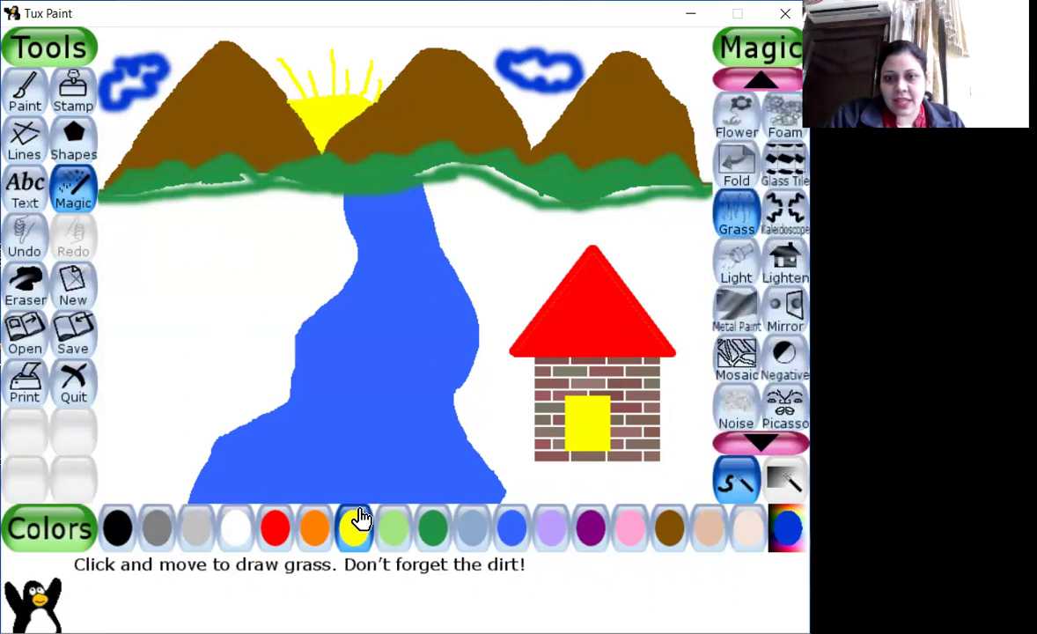
pyautogui.click(432, 531)
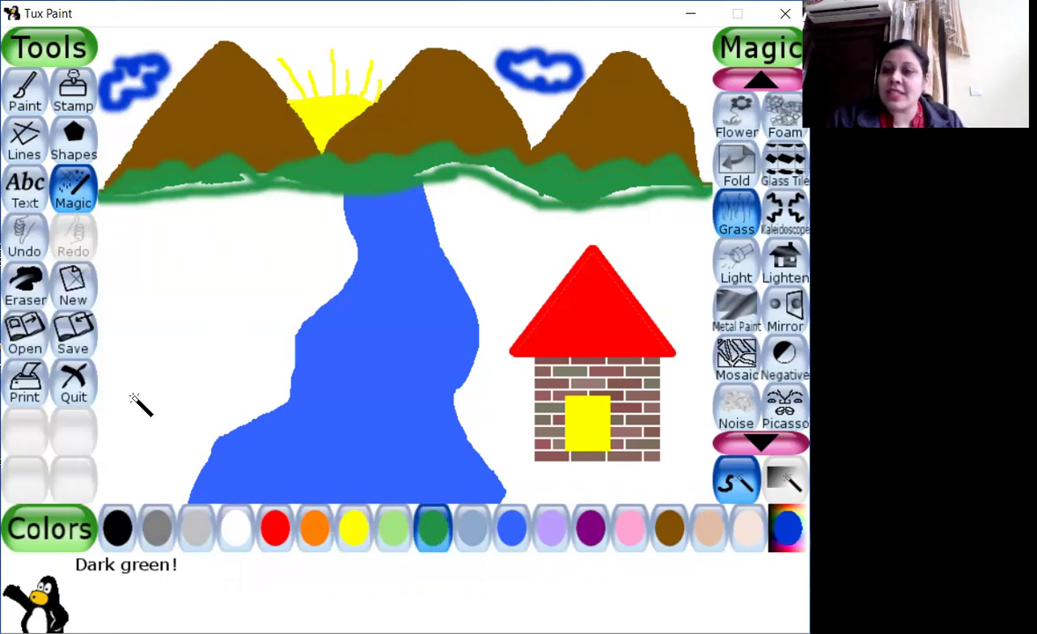
pyautogui.moveTo(133, 397)
pyautogui.mouseDown()
pyautogui.moveTo(177, 416)
pyautogui.moveTo(220, 421)
pyautogui.mouseUp()
pyautogui.moveTo(106, 324); pyautogui.dragTo(259, 316)
pyautogui.moveTo(489, 277)
pyautogui.mouseDown()
pyautogui.moveTo(516, 305)
pyautogui.moveTo(506, 330)
pyautogui.mouseUp()
pyautogui.moveTo(523, 440)
pyautogui.mouseDown()
pyautogui.moveTo(564, 476)
pyautogui.moveTo(655, 490)
pyautogui.moveTo(677, 475)
pyautogui.mouseUp()
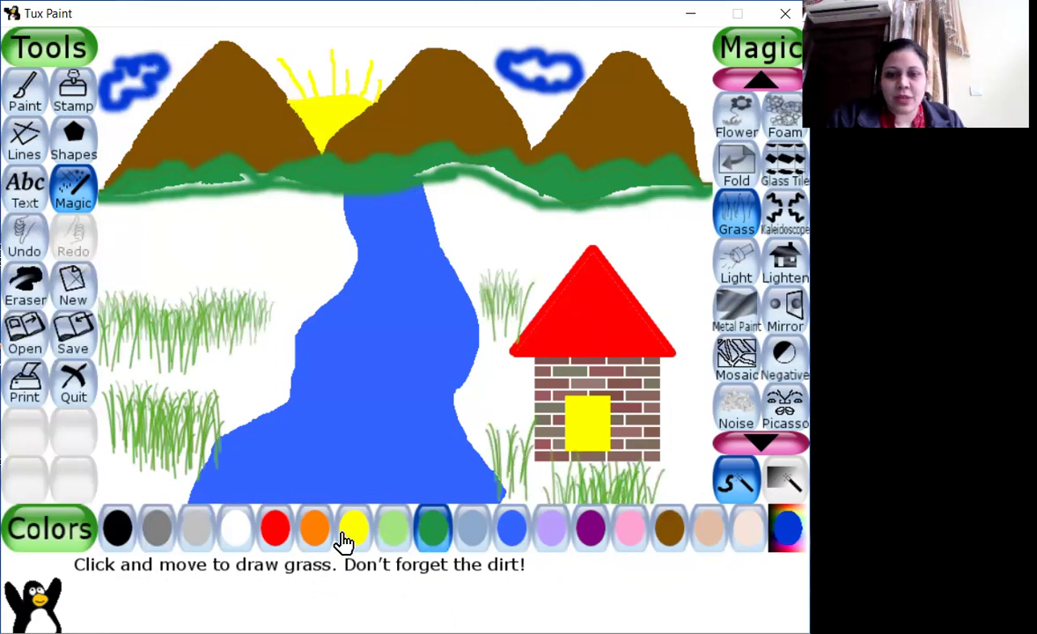
# Add olive-tinted grass over the left patches and around the house, plus small tufts near the roof.
pyautogui.click(275, 526)
pyautogui.moveTo(133, 279)
pyautogui.mouseDown()
pyautogui.moveTo(177, 278)
pyautogui.moveTo(181, 350)
pyautogui.moveTo(250, 377)
pyautogui.mouseUp()
pyautogui.moveTo(120, 479); pyautogui.dragTo(155, 479)
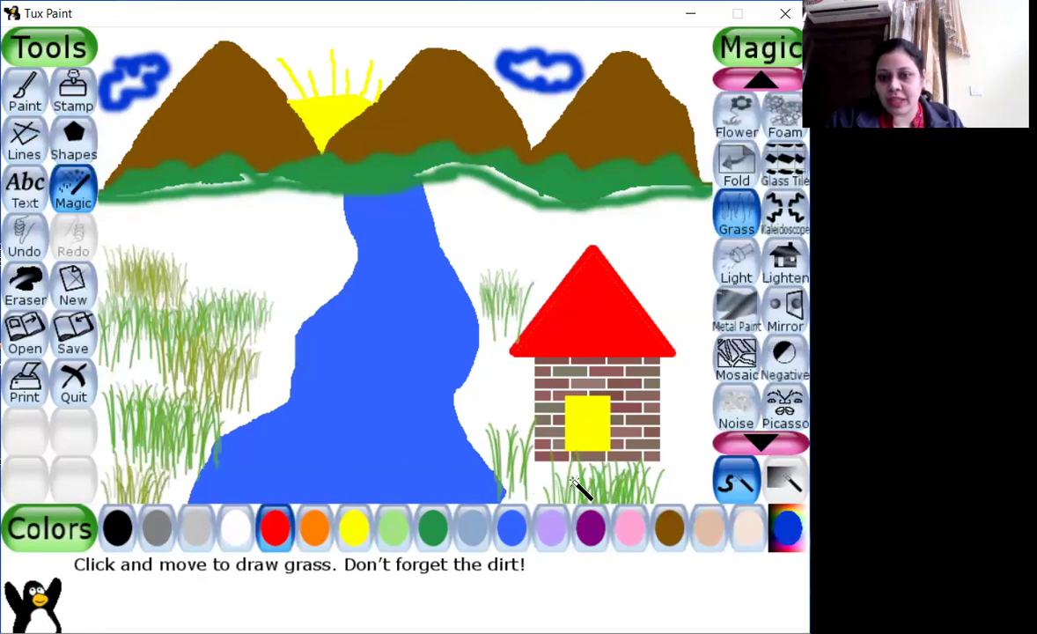
pyautogui.moveTo(584, 489); pyautogui.dragTo(677, 491)
pyautogui.moveTo(510, 398); pyautogui.dragTo(502, 381)
pyautogui.click(684, 262)
pyautogui.click(555, 236)
pyautogui.click(269, 227)
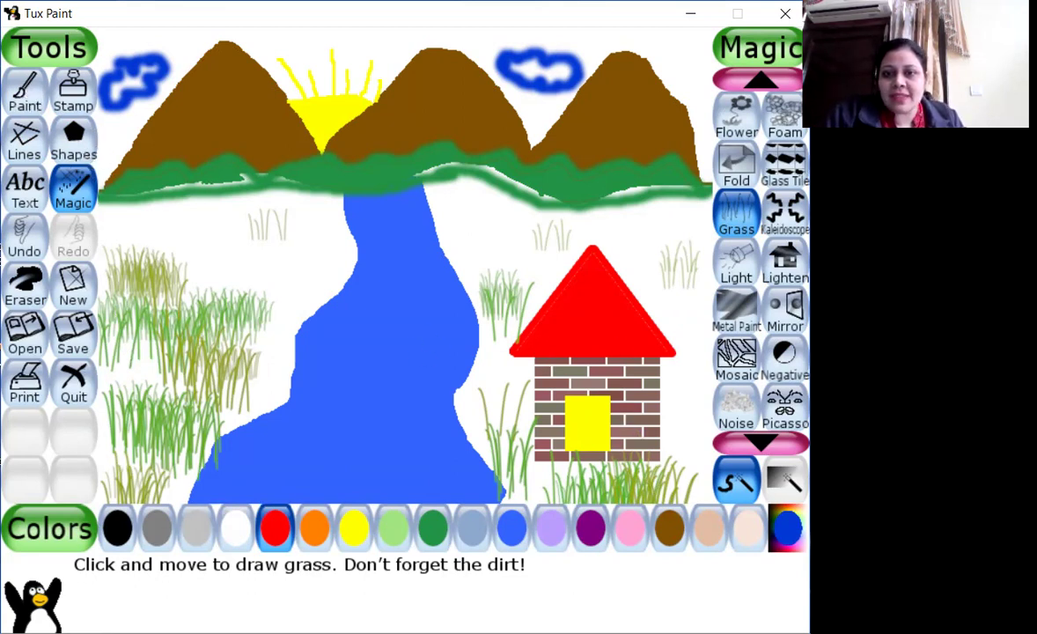
# Go back to the Magic effects list and scroll through it.
pyautogui.click(74, 181)
pyautogui.scroll(2, 740, 334)
pyautogui.scroll(2, 736, 334)
pyautogui.scroll(-2, 736, 335)
# With the Flower effect, draw a red flower on the left grass, then purple and blue flowers beside the house.
pyautogui.click(718, 319)
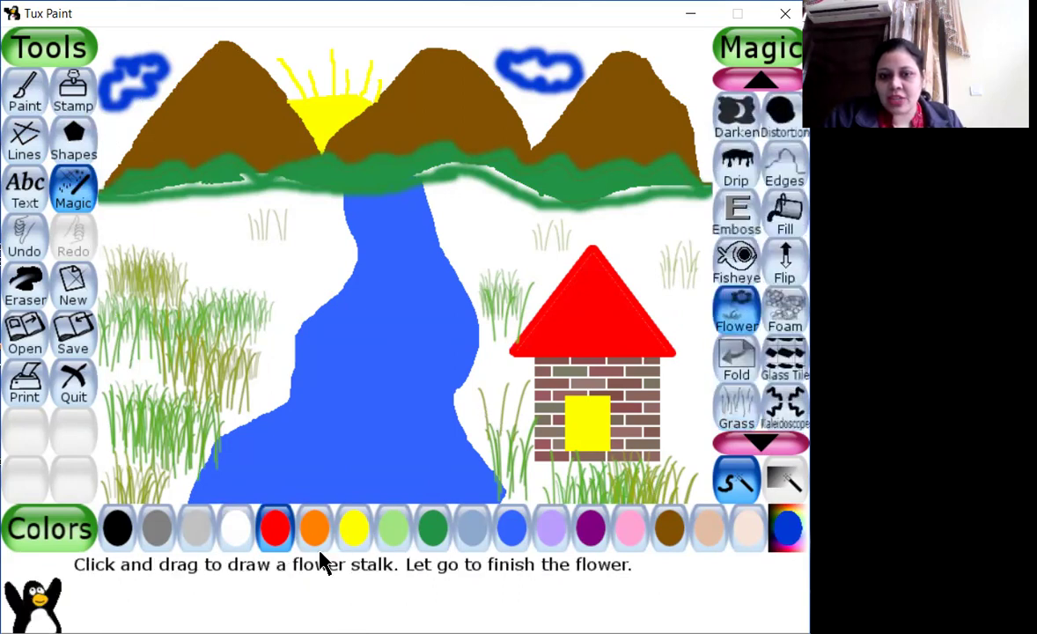
pyautogui.click(273, 526)
pyautogui.moveTo(112, 297); pyautogui.dragTo(123, 257)
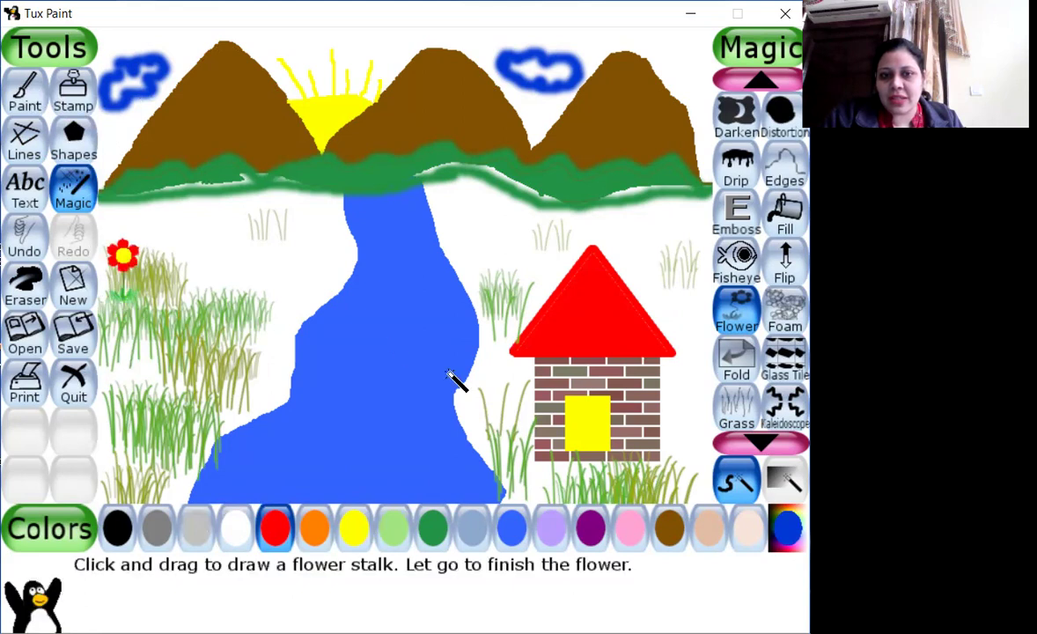
pyautogui.click(356, 528)
pyautogui.click(590, 526)
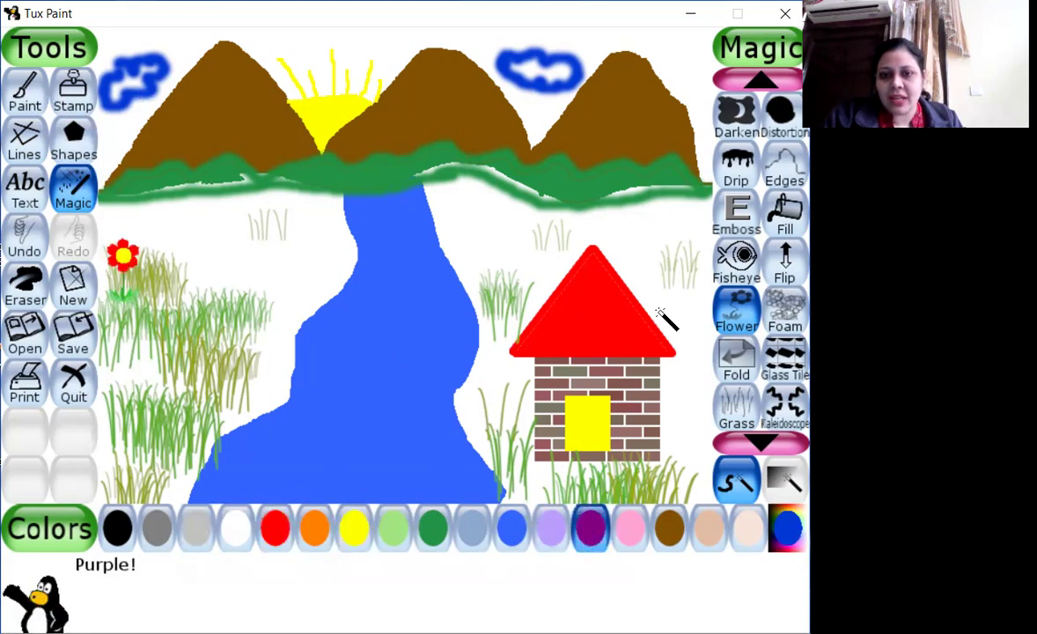
pyautogui.moveTo(674, 283); pyautogui.dragTo(675, 236)
pyautogui.click(513, 529)
pyautogui.moveTo(521, 433); pyautogui.dragTo(515, 383)
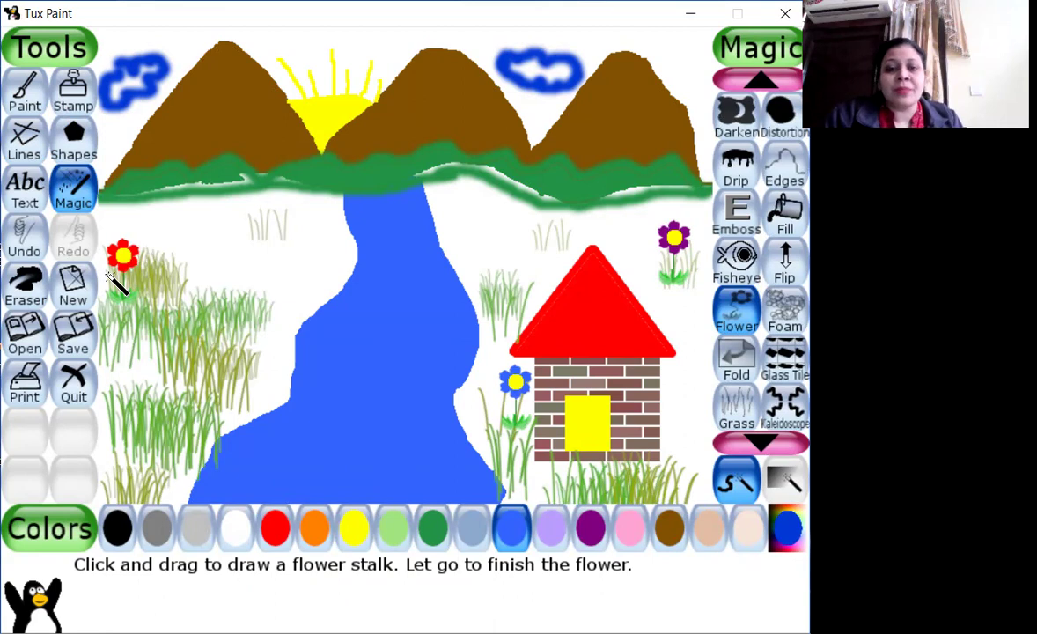
# Draw several orange flowers on the left grass and a pink flower right of the river.
pyautogui.click(310, 545)
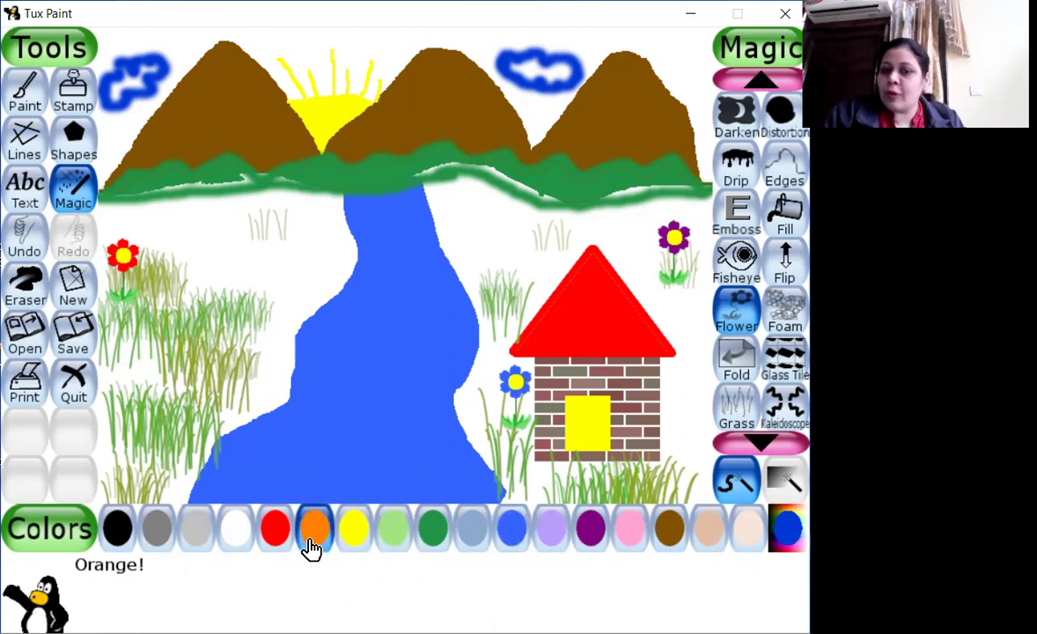
pyautogui.click(187, 385)
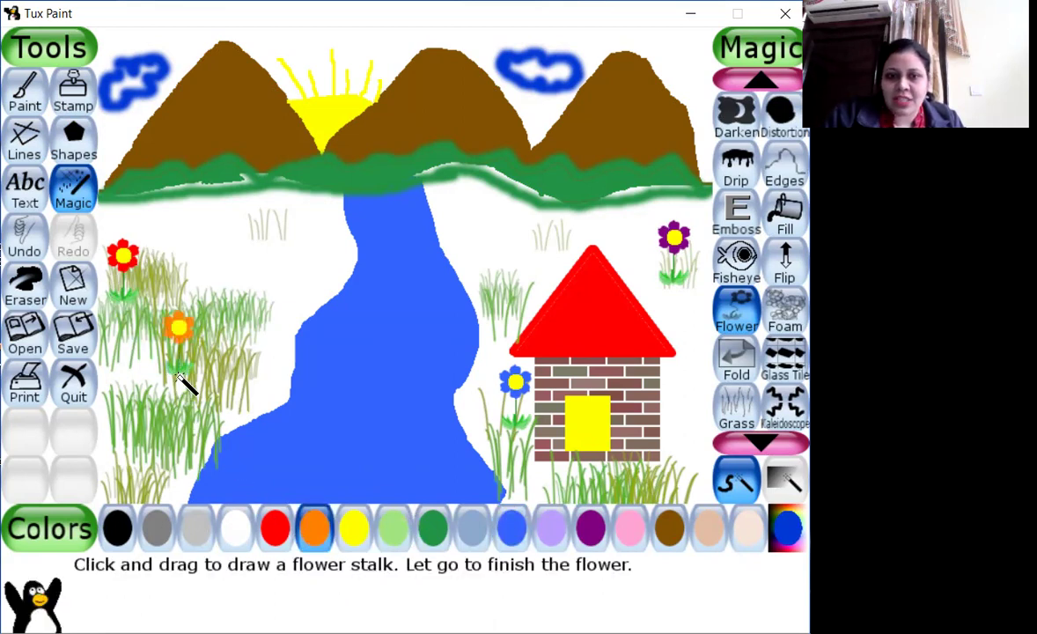
pyautogui.click(211, 377)
pyautogui.moveTo(227, 377)
pyautogui.mouseDown()
pyautogui.moveTo(259, 282)
pyautogui.moveTo(217, 246)
pyautogui.moveTo(284, 245)
pyautogui.moveTo(290, 255)
pyautogui.moveTo(269, 277)
pyautogui.moveTo(204, 268)
pyautogui.moveTo(237, 294)
pyautogui.mouseUp()
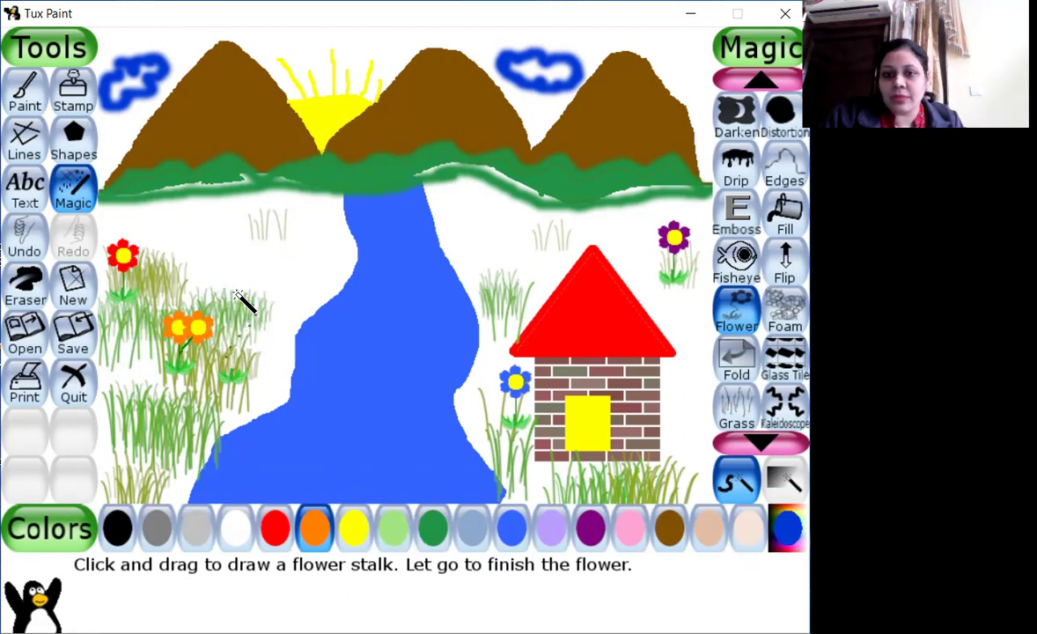
pyautogui.moveTo(238, 293); pyautogui.dragTo(226, 275)
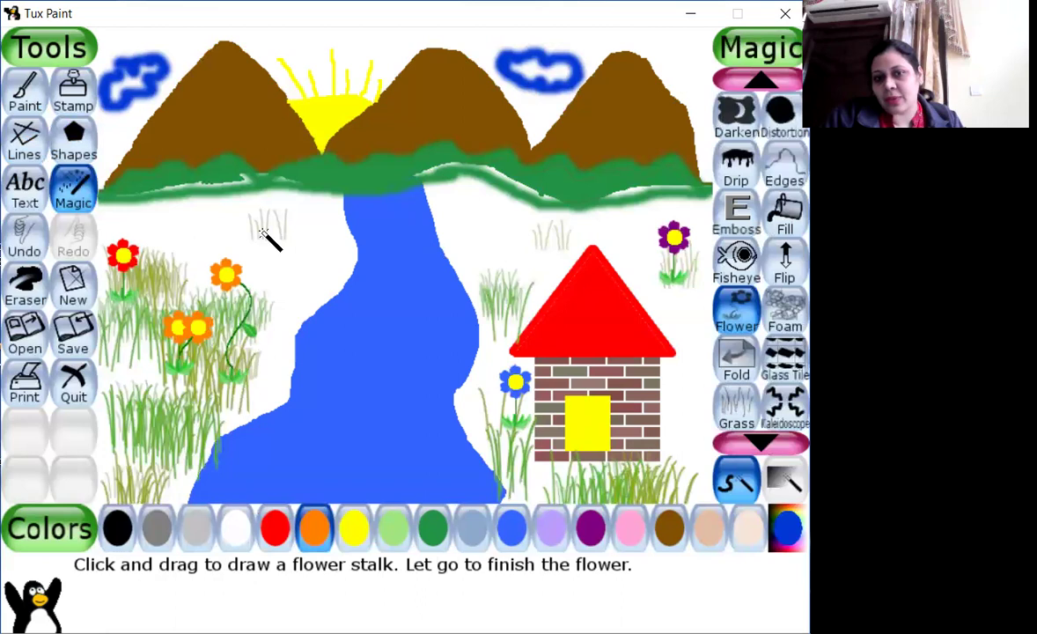
pyautogui.click(627, 529)
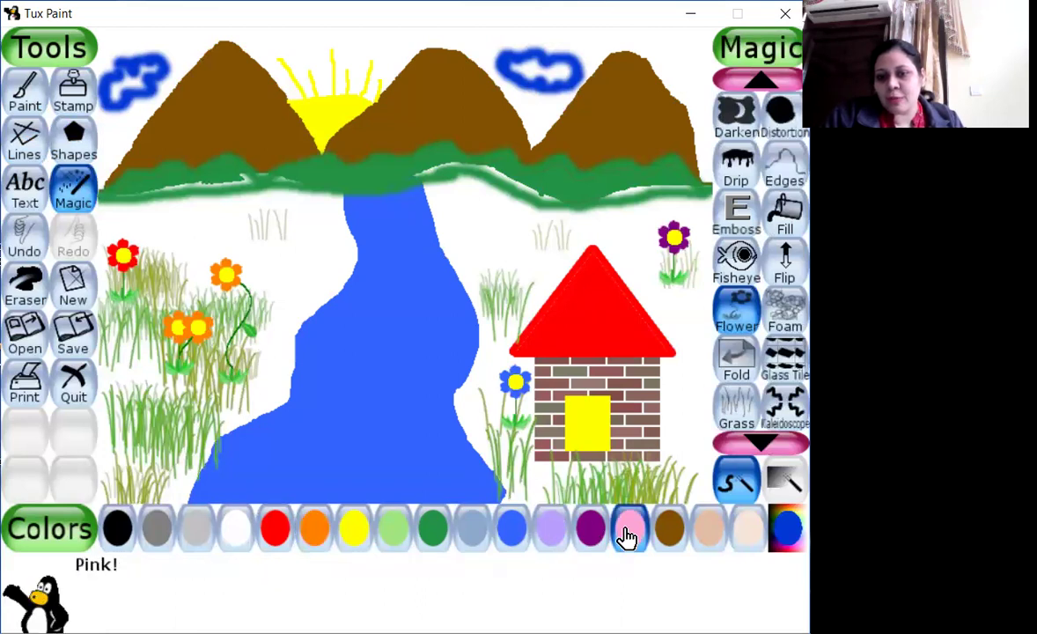
pyautogui.moveTo(489, 306)
pyautogui.mouseDown()
pyautogui.moveTo(505, 250)
pyautogui.moveTo(475, 215)
pyautogui.mouseUp()
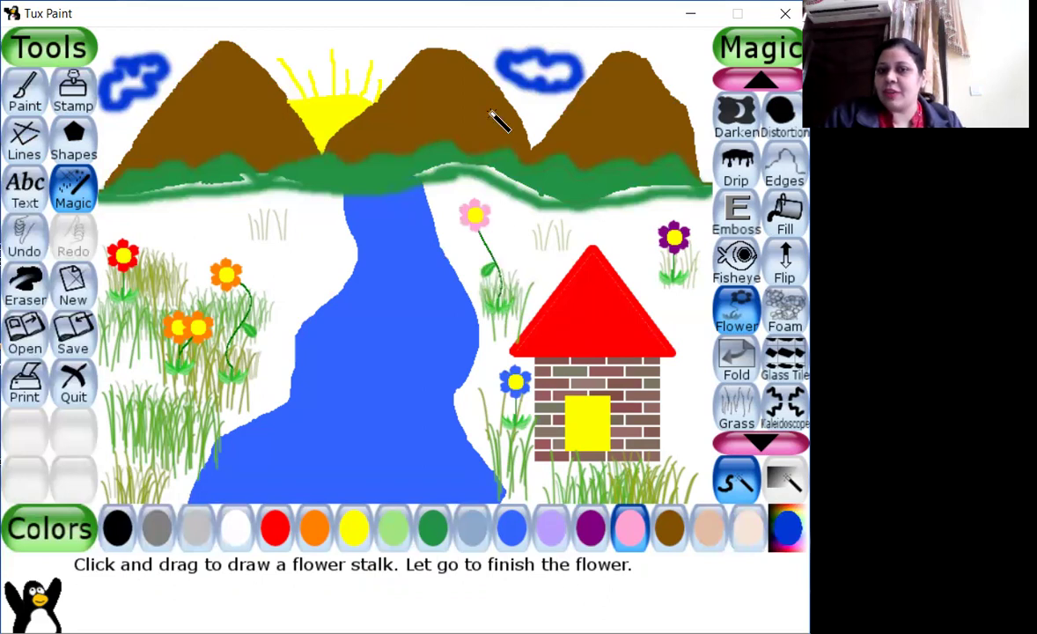